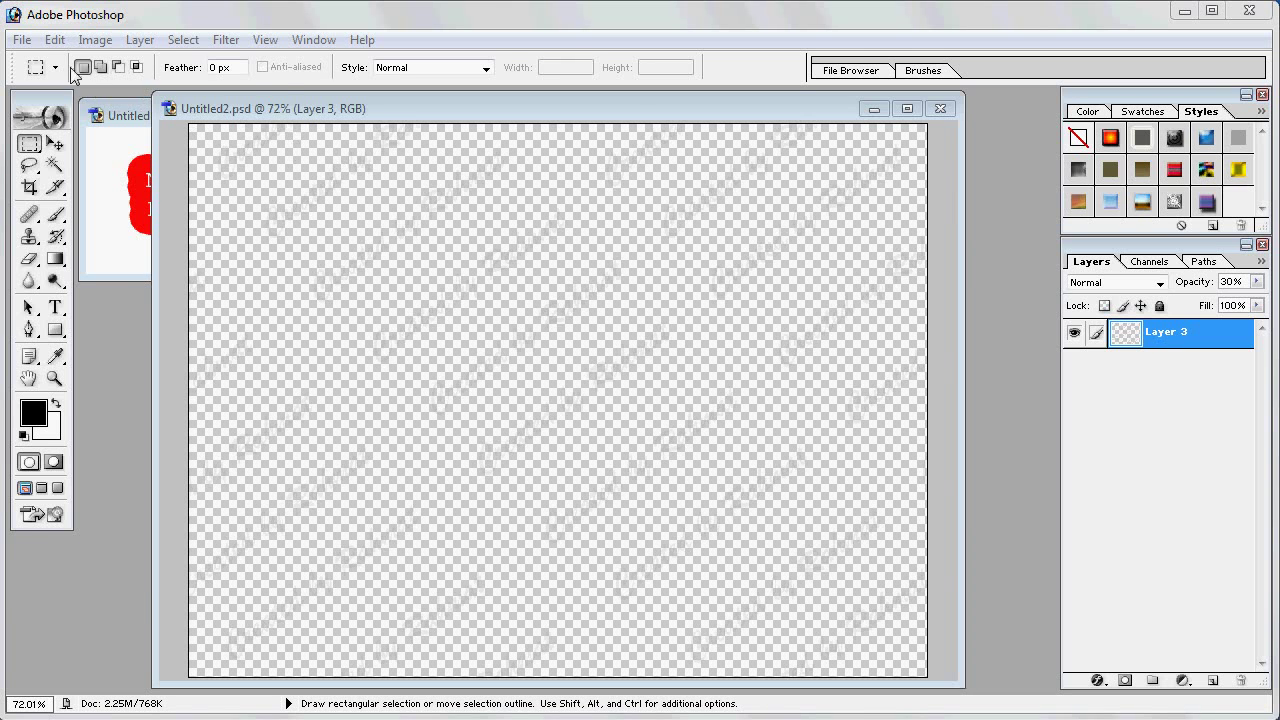
Create a new blank 1024×768 document with transparent contents
{"action": "left_click", "coordinate": [22, 41]}
{"action": "left_click", "coordinate": [28, 64]}
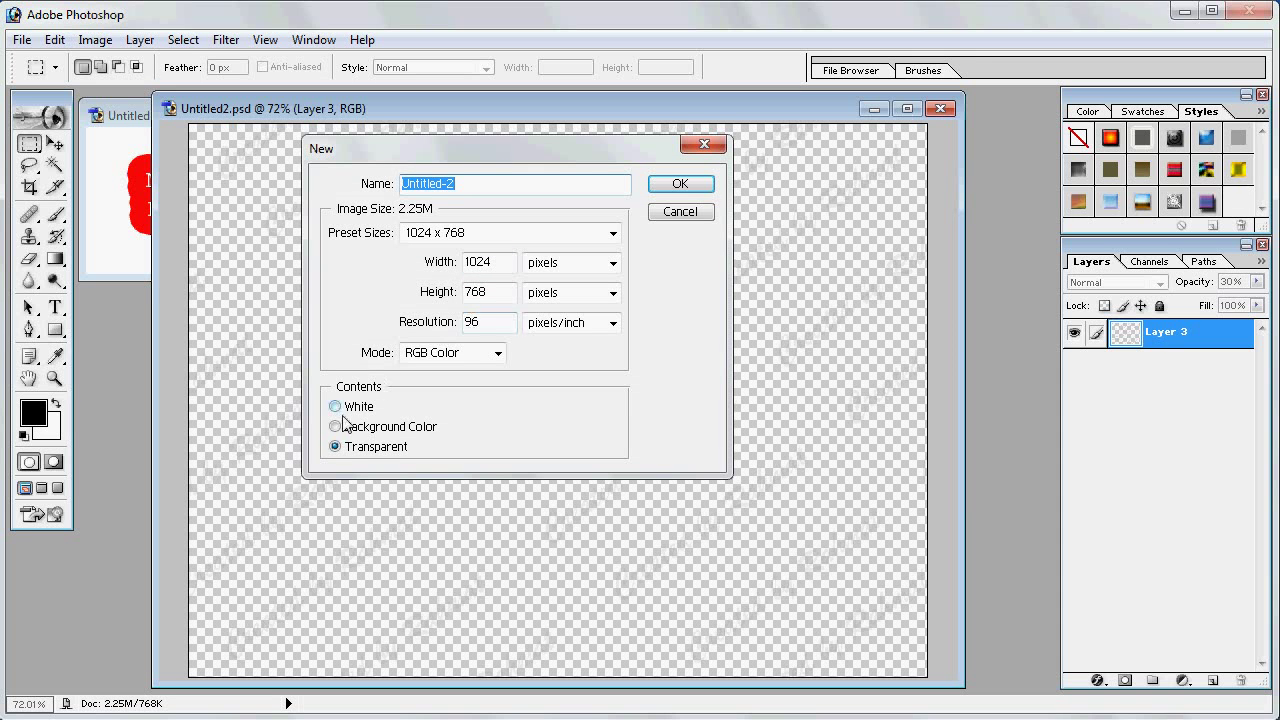
{"action": "left_click", "coordinate": [667, 186]}
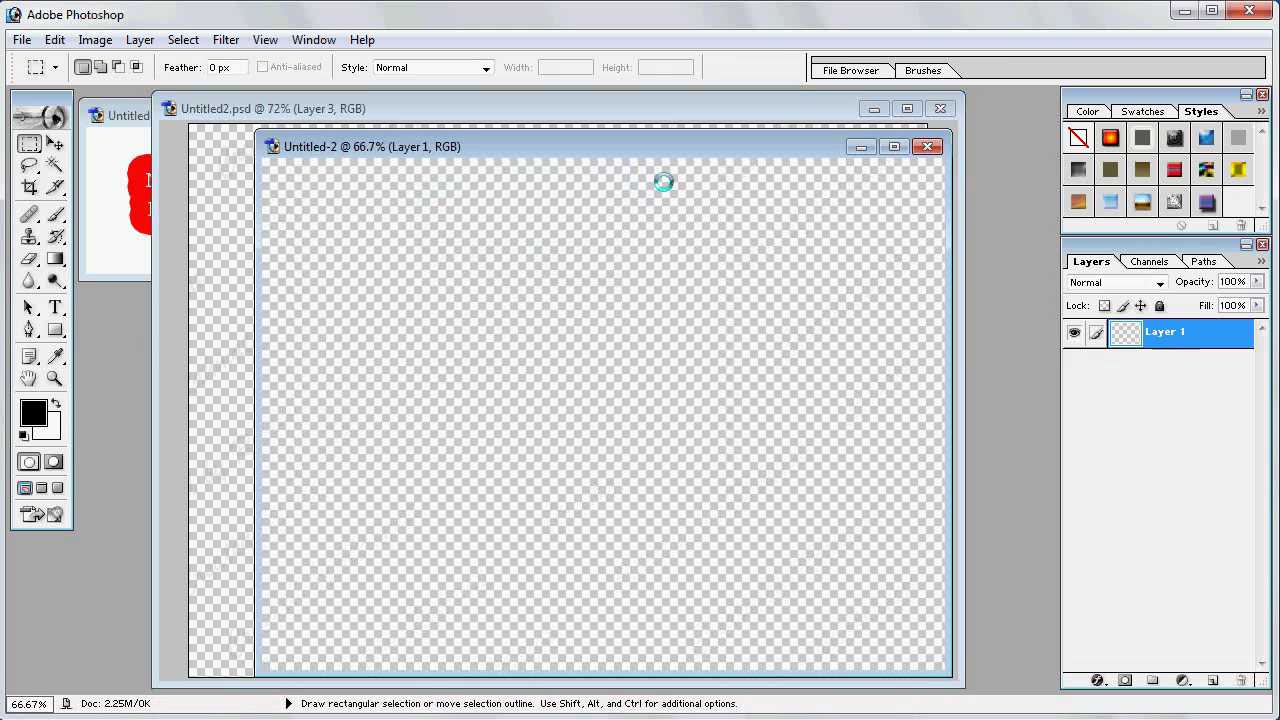
Fit the new document on screen, move its window aside, and bring Untitled2.psd back to front
{"action": "left_click", "coordinate": [265, 40]}
{"action": "left_click", "coordinate": [312, 180]}
{"action": "left_click_drag", "start_coordinate": [376, 110], "coordinate": [280, 131]}
{"action": "left_click", "coordinate": [176, 170]}
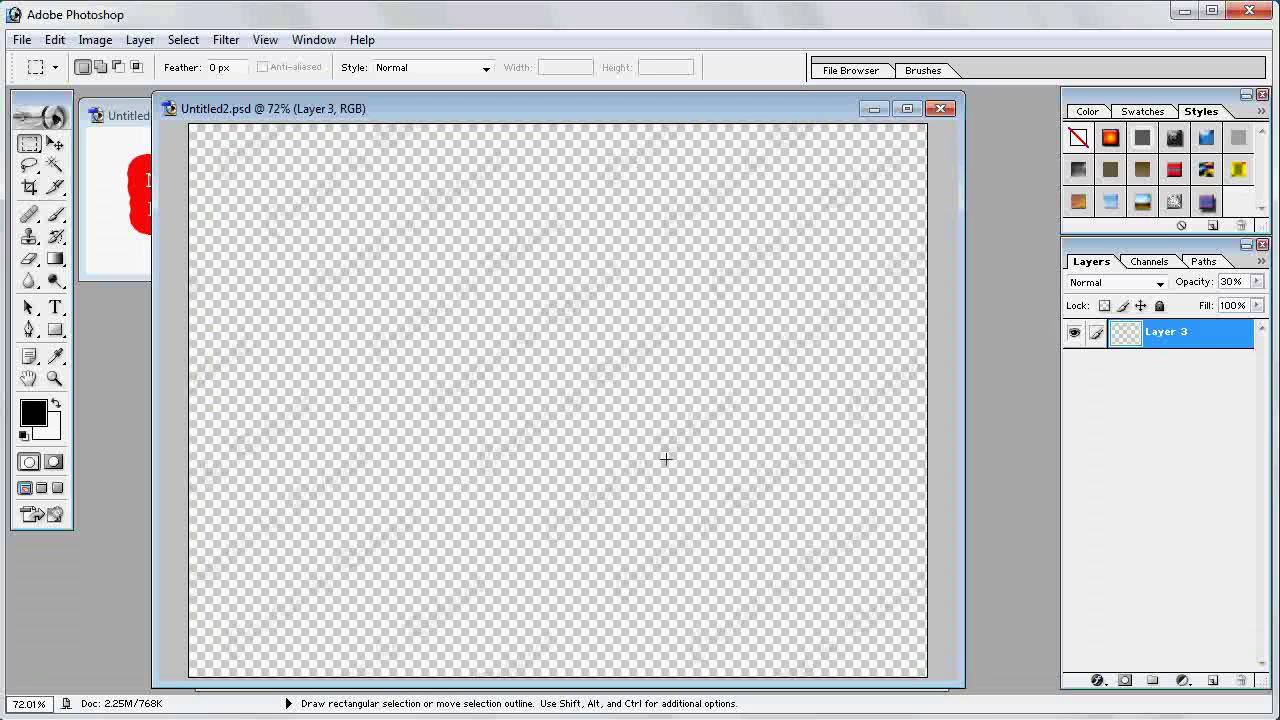
Open the Desert.jpg photo and reposition its window
{"action": "left_click", "coordinate": [21, 40]}
{"action": "left_click", "coordinate": [52, 85]}
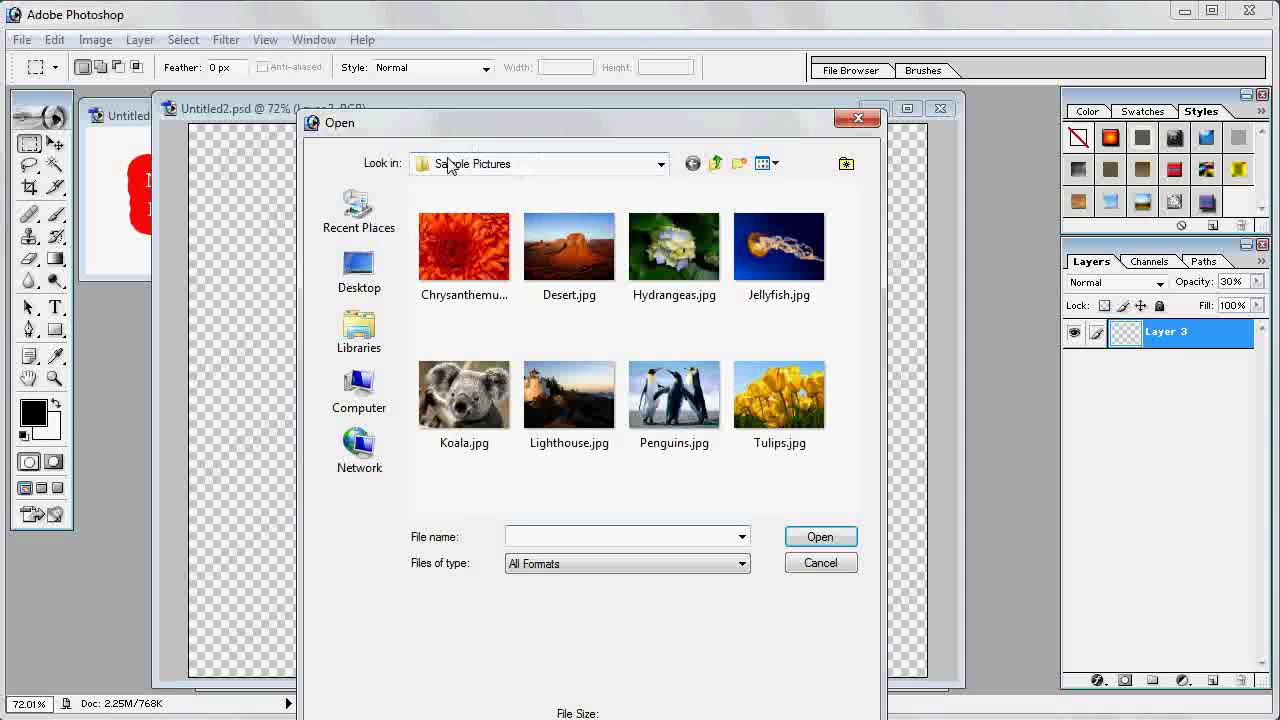
{"action": "left_click", "coordinate": [598, 250]}
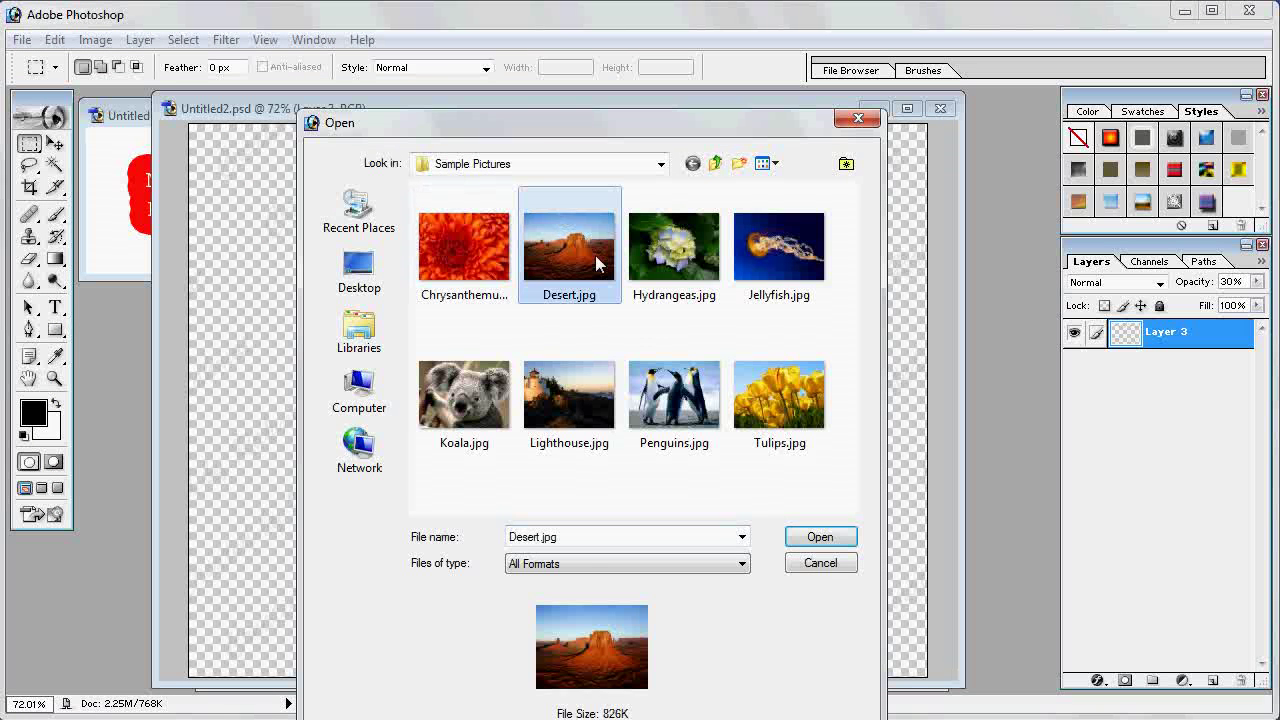
{"action": "left_click", "coordinate": [817, 538]}
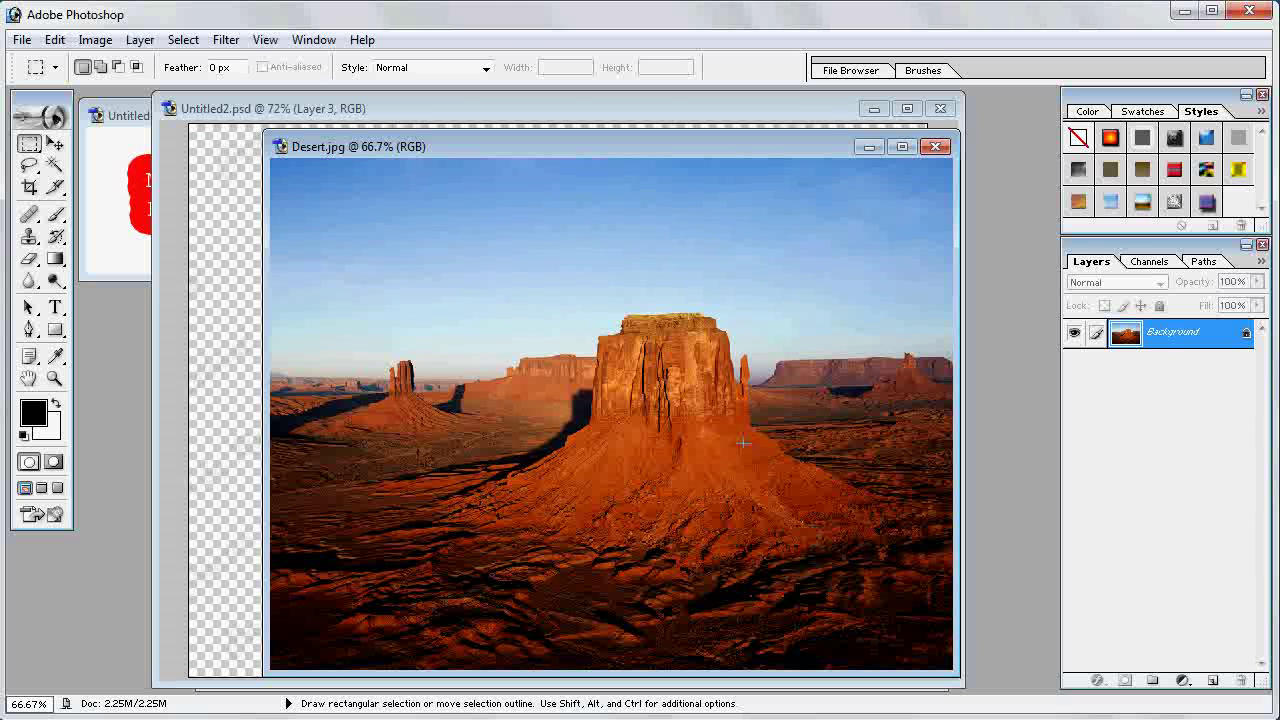
{"action": "left_click_drag", "start_coordinate": [285, 146], "coordinate": [255, 118]}
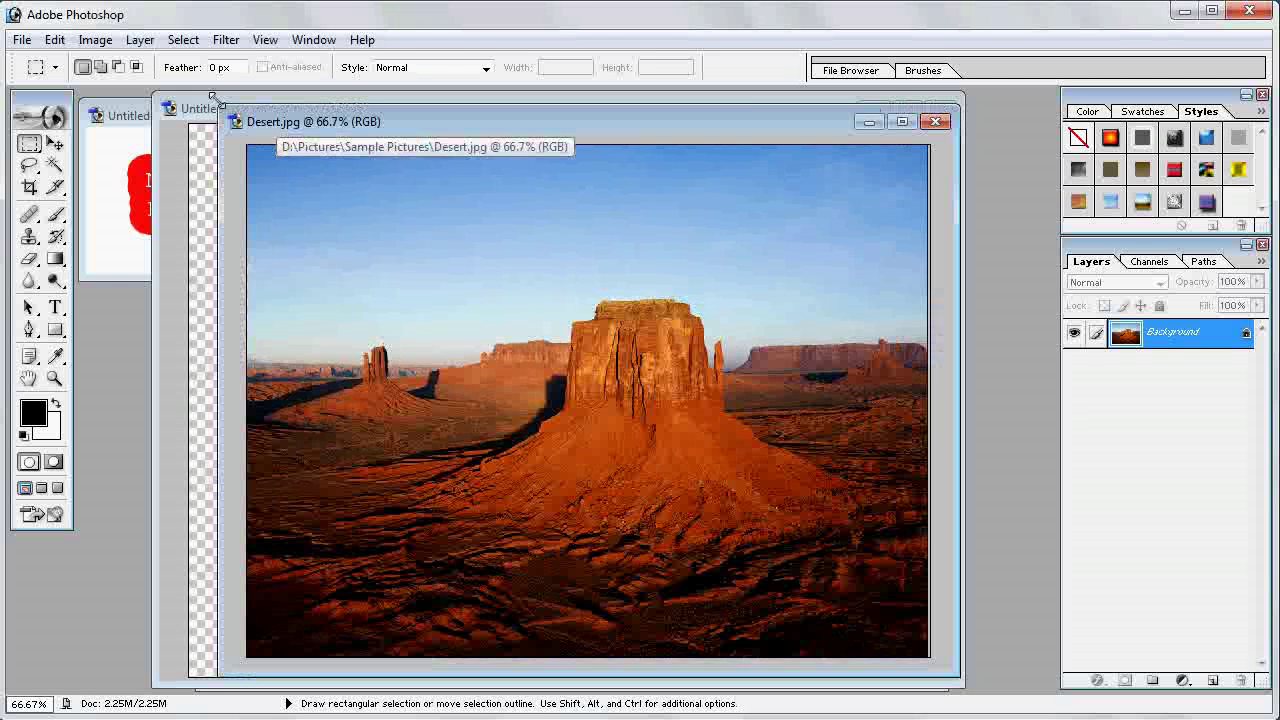
Select the entire desert image with the Rectangular Marquee and copy it
{"action": "left_click", "coordinate": [29, 143]}
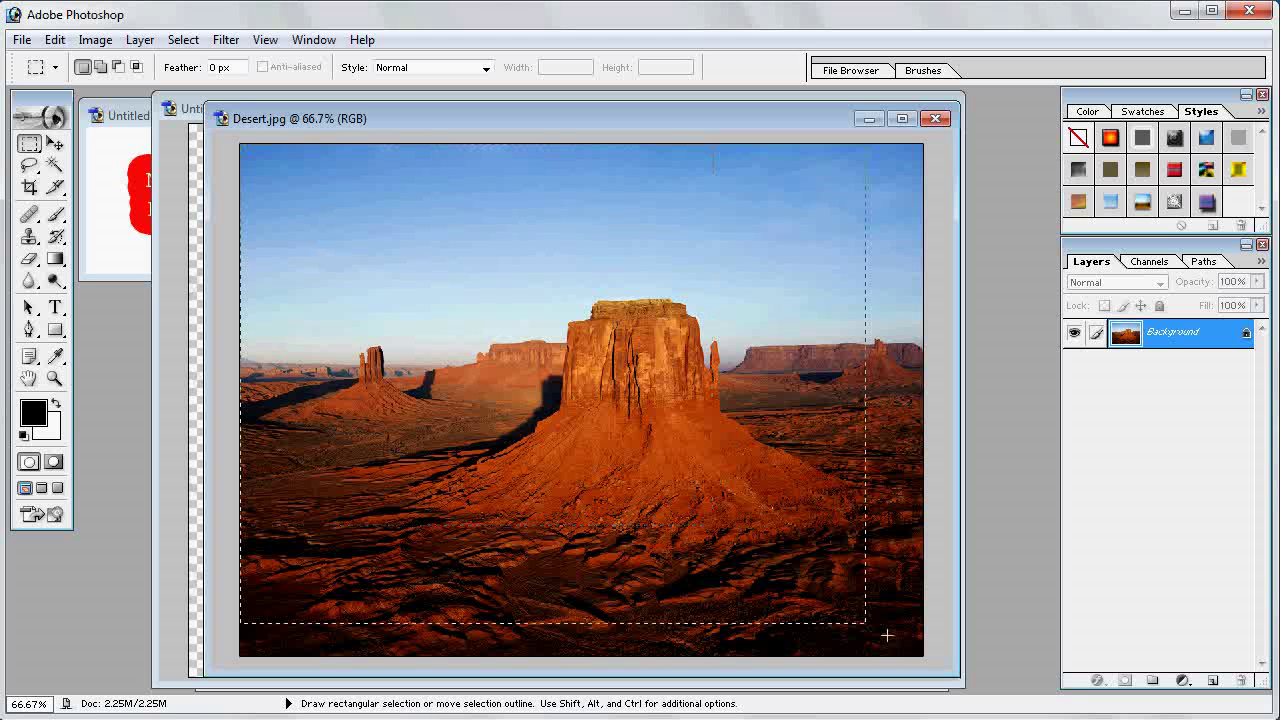
{"action": "left_click_drag", "start_coordinate": [432, 297], "coordinate": [940, 668]}
{"action": "left_click", "coordinate": [54, 40]}
{"action": "left_click", "coordinate": [88, 190]}
In Untitled2.psd, add Layer 4 below Layer 3 and paste the desert photo into it
{"action": "left_click", "coordinate": [196, 108]}
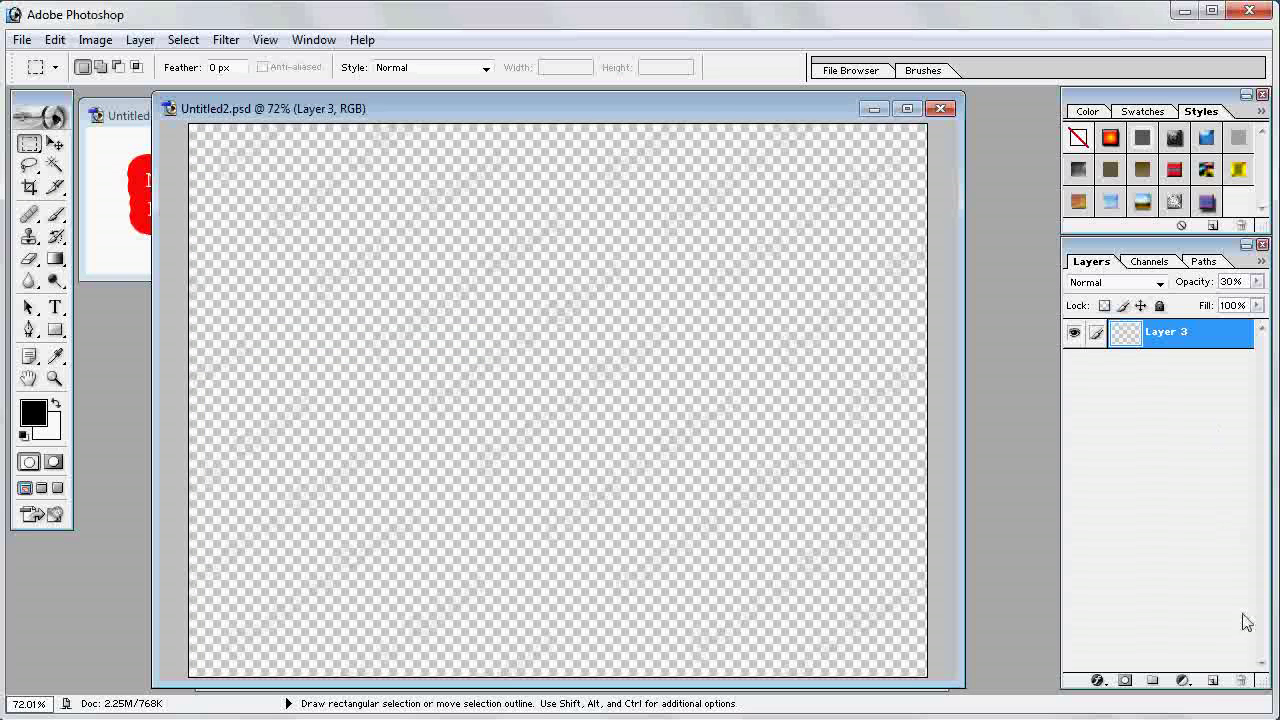
{"action": "left_click", "coordinate": [1212, 680]}
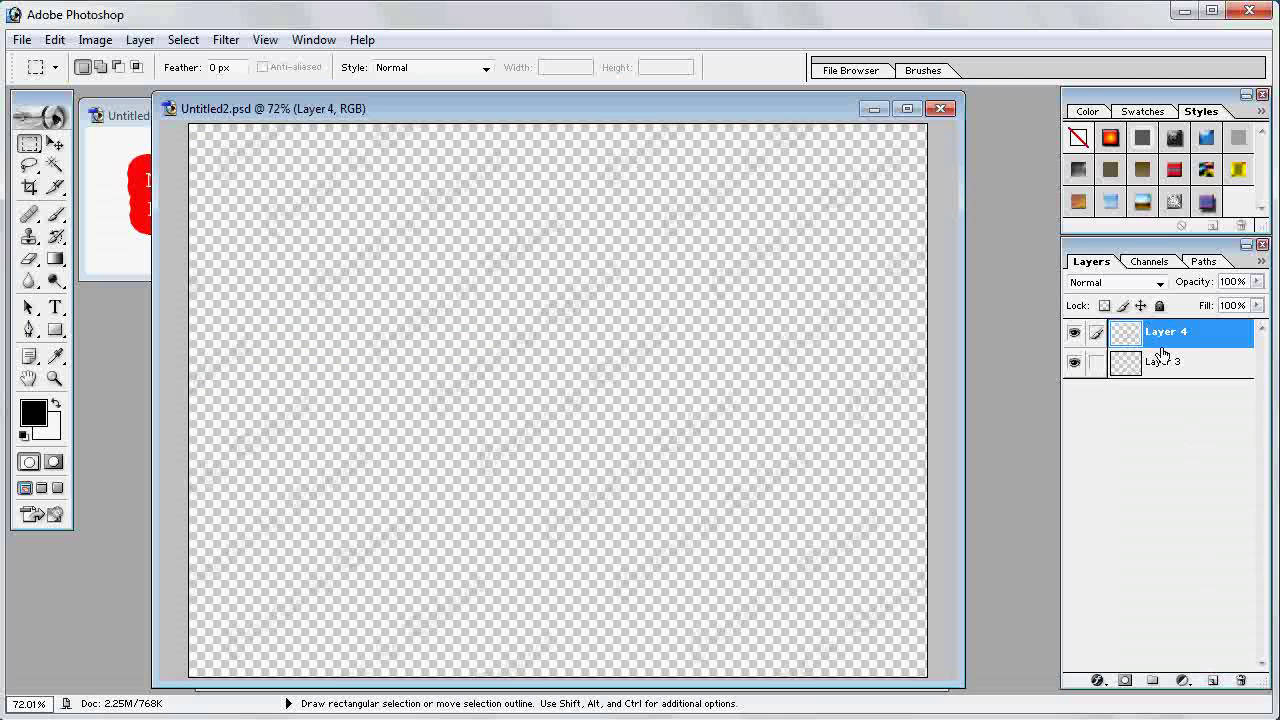
{"action": "left_click_drag", "start_coordinate": [1173, 337], "coordinate": [1177, 393]}
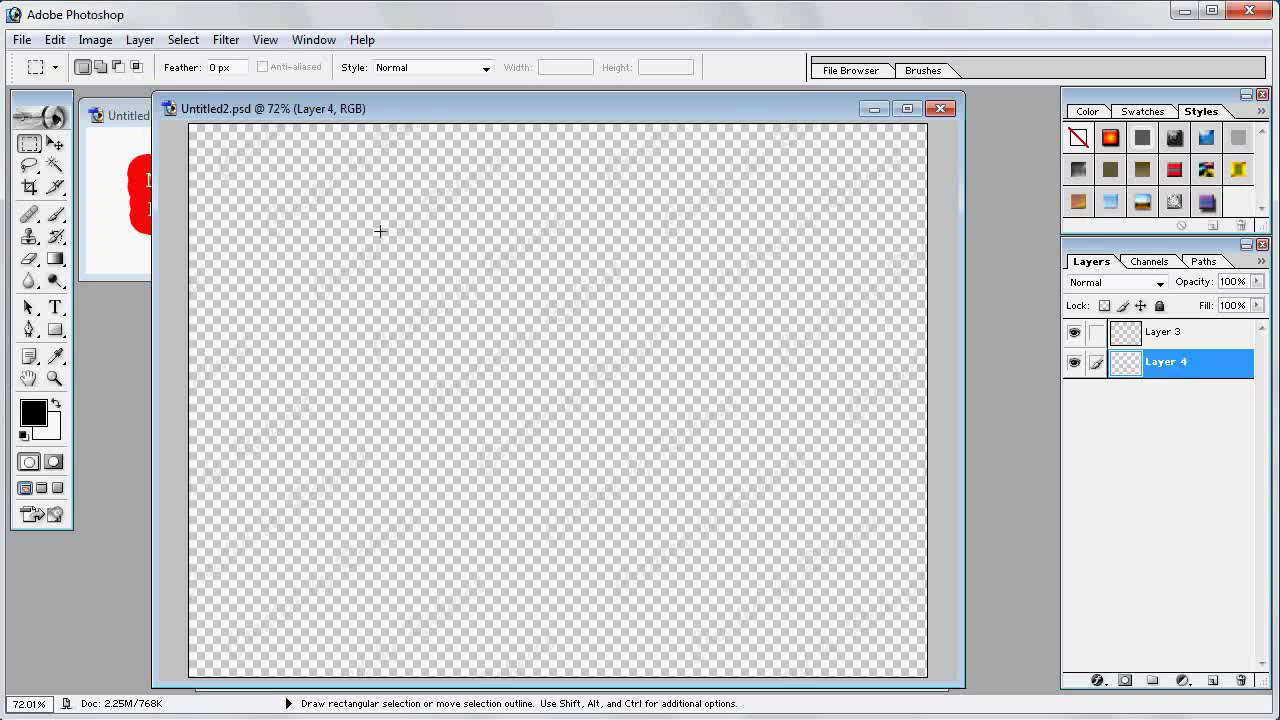
{"action": "left_click", "coordinate": [54, 39]}
{"action": "left_click", "coordinate": [106, 232]}
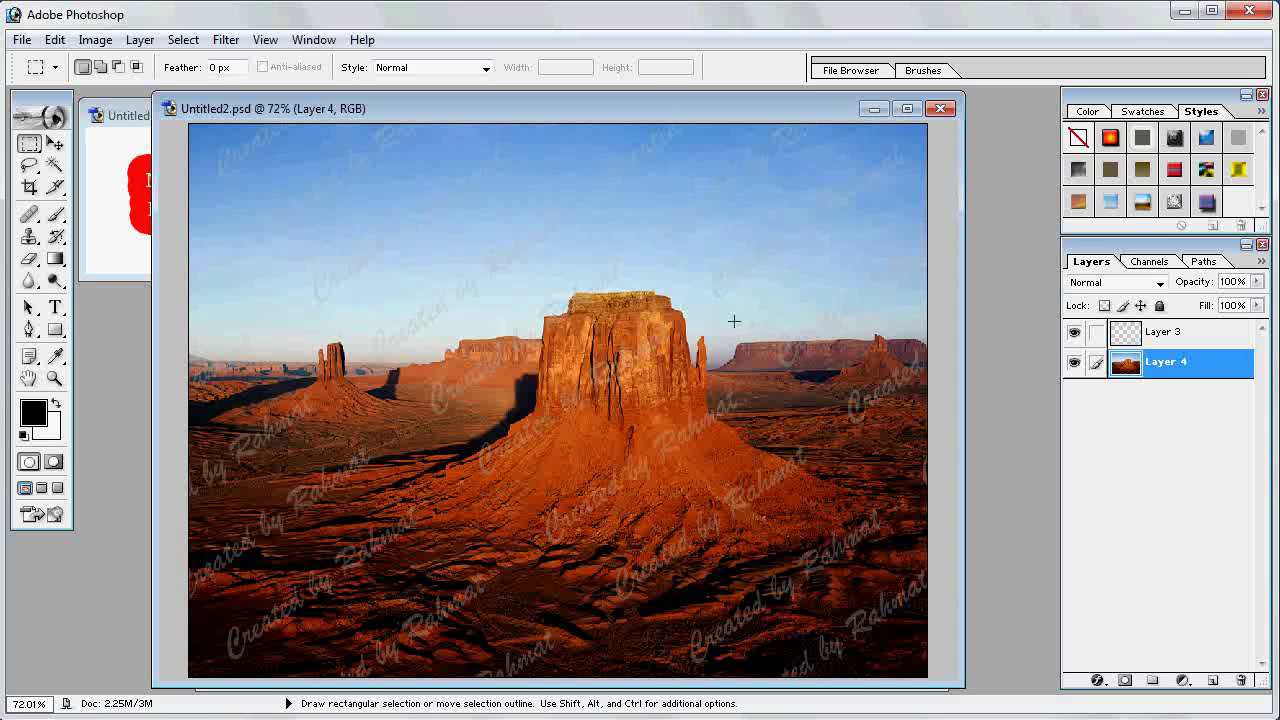
Set the Type tool to Courier at 72 pt
{"action": "left_click", "coordinate": [55, 307]}
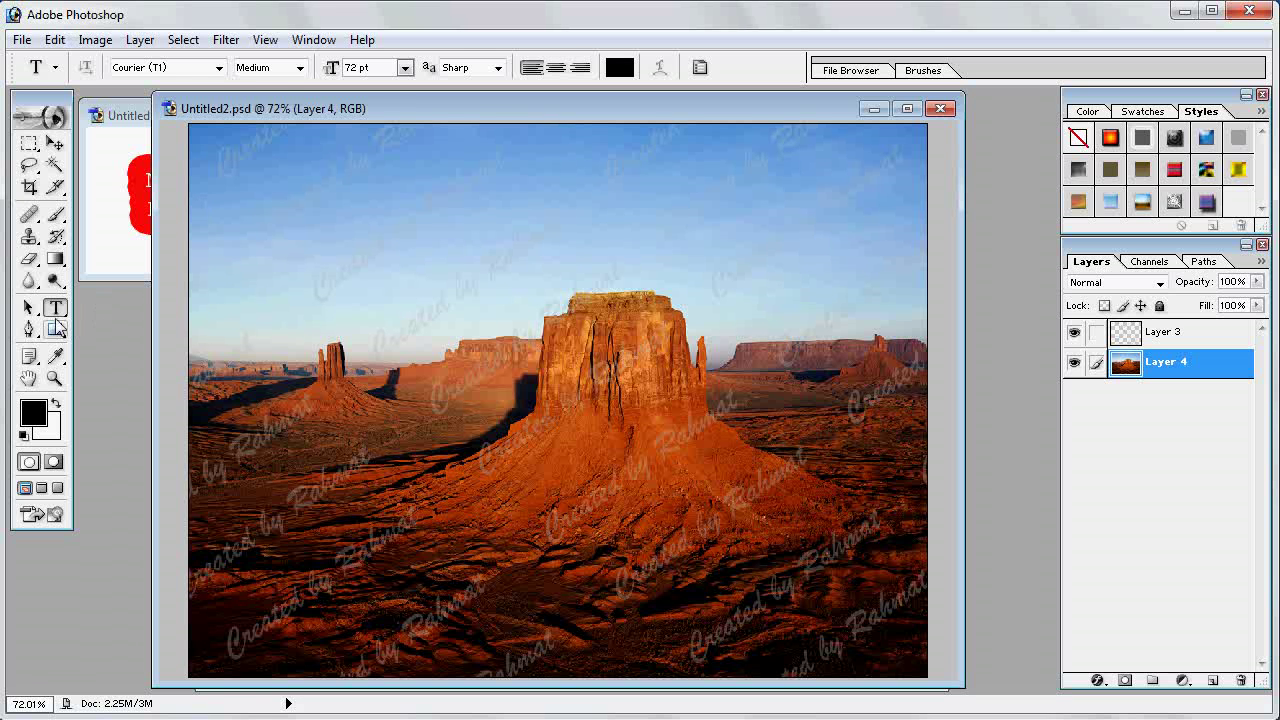
{"action": "left_click", "coordinate": [219, 68]}
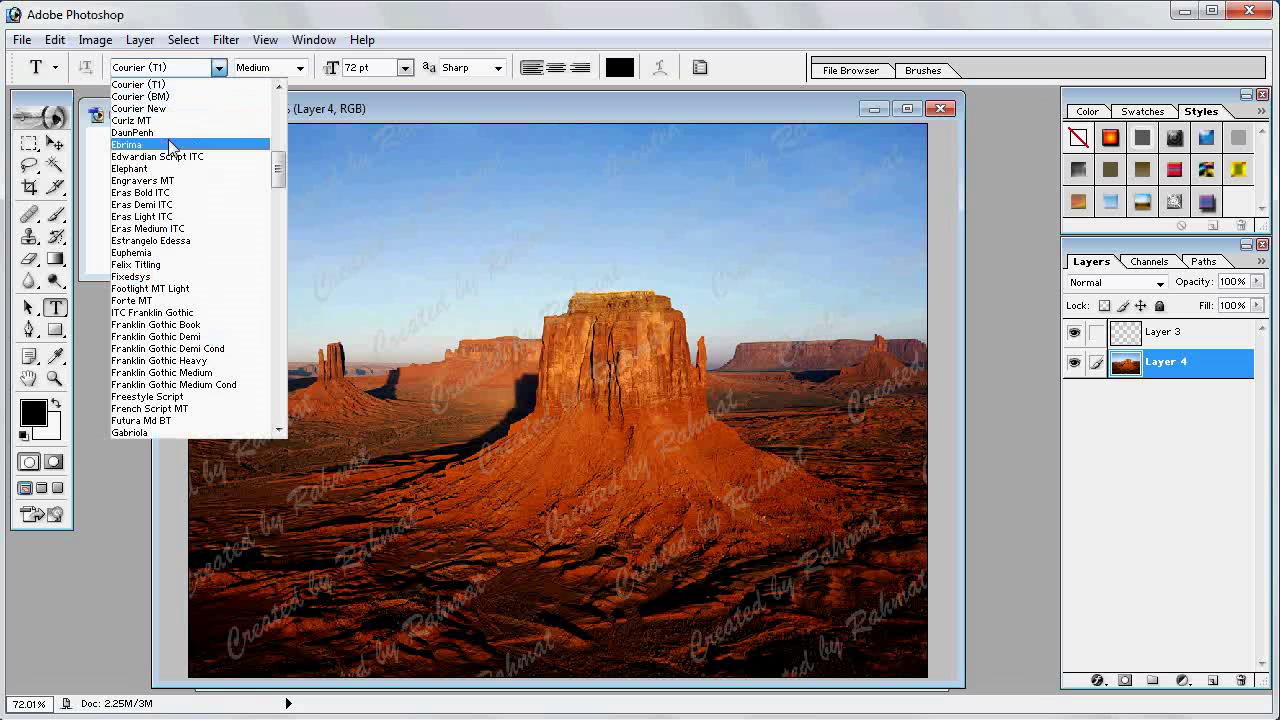
{"action": "left_click", "coordinate": [405, 67]}
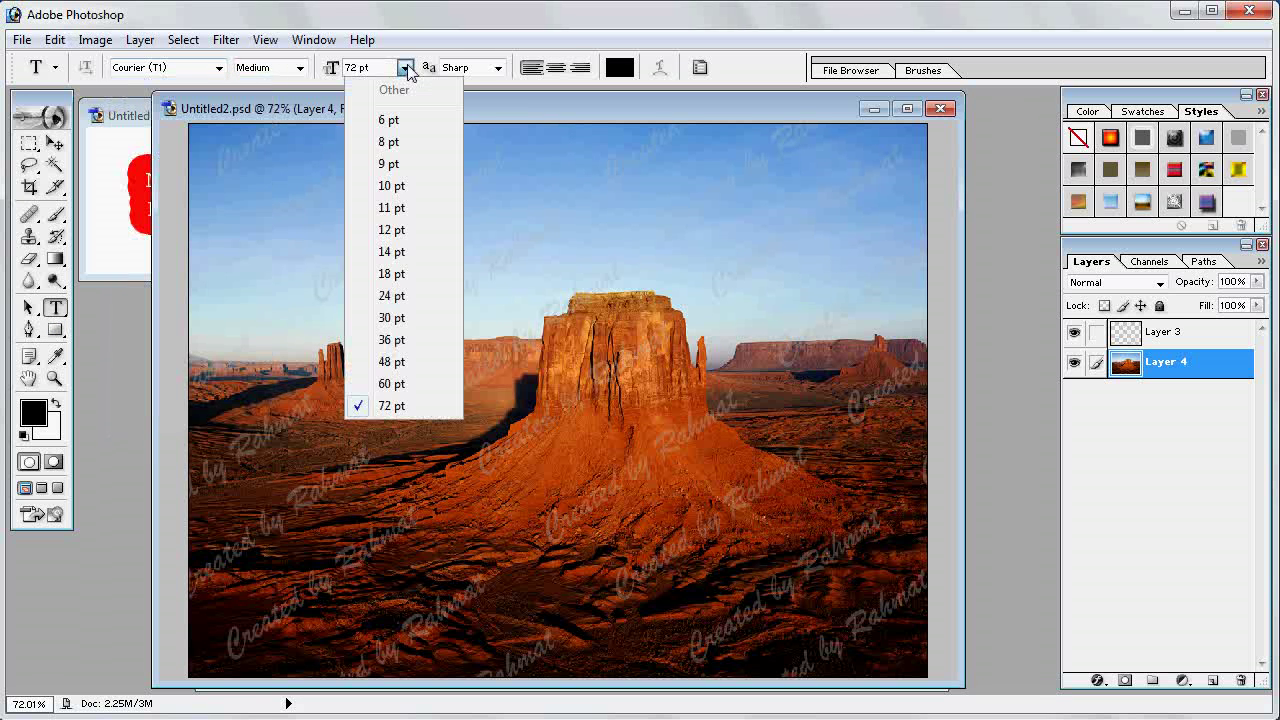
{"action": "left_click", "coordinate": [396, 408]}
Type 'Welcome' on the photo, commit it, and move it over the mesa's base
{"action": "left_click", "coordinate": [307, 445]}
{"action": "type", "text": "Welcome"}
{"action": "left_click_drag", "start_coordinate": [300, 430], "coordinate": [600, 445]}
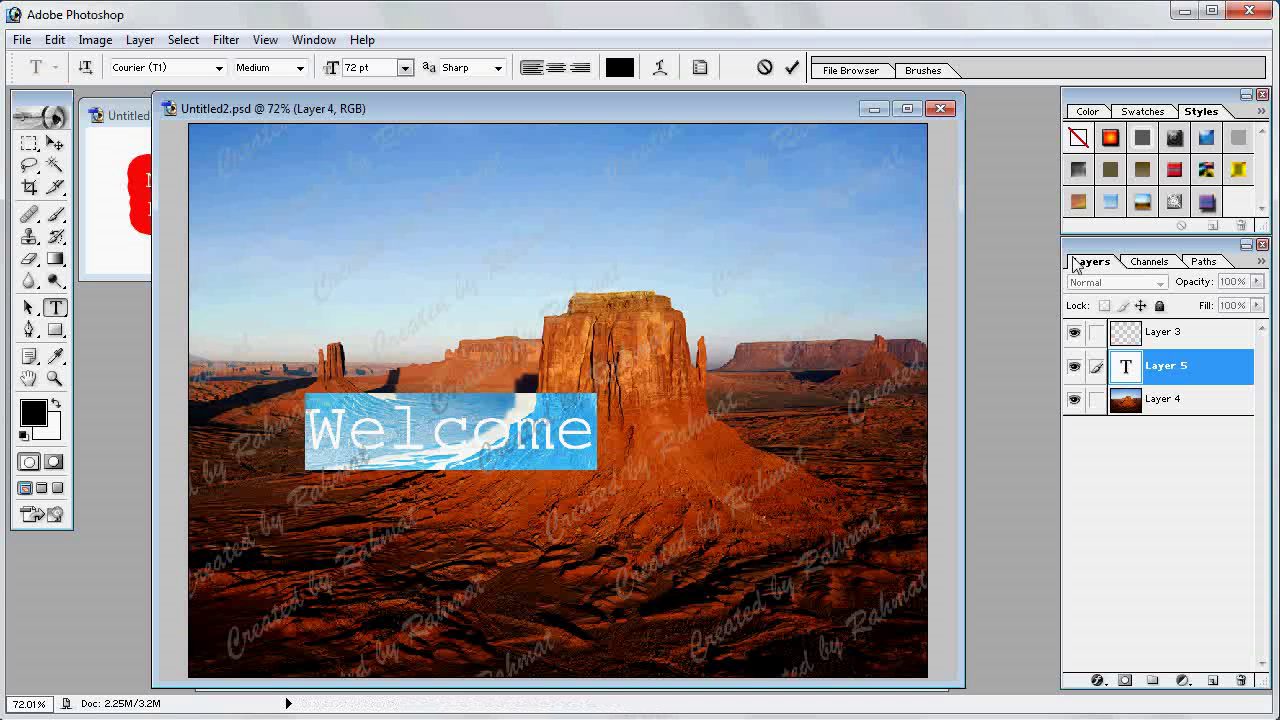
{"action": "left_click", "coordinate": [1258, 112]}
{"action": "left_click", "coordinate": [55, 142]}
{"action": "mouse_move", "coordinate": [472, 437]}
{"action": "left_mouse_down"}
{"action": "mouse_move", "coordinate": [548, 345]}
{"action": "mouse_move", "coordinate": [503, 443]}
{"action": "left_mouse_up"}
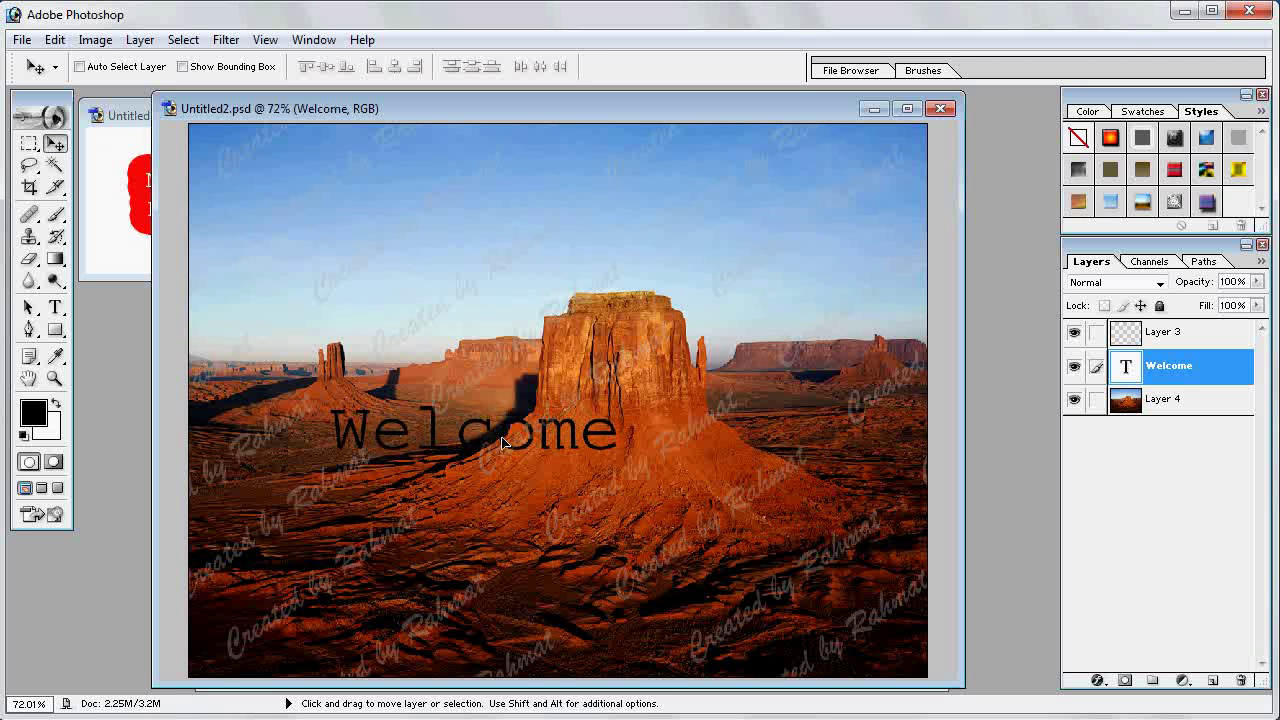
Load the Text Effects style set and apply a multicolour style to the Welcome text
{"action": "left_click", "coordinate": [1261, 111]}
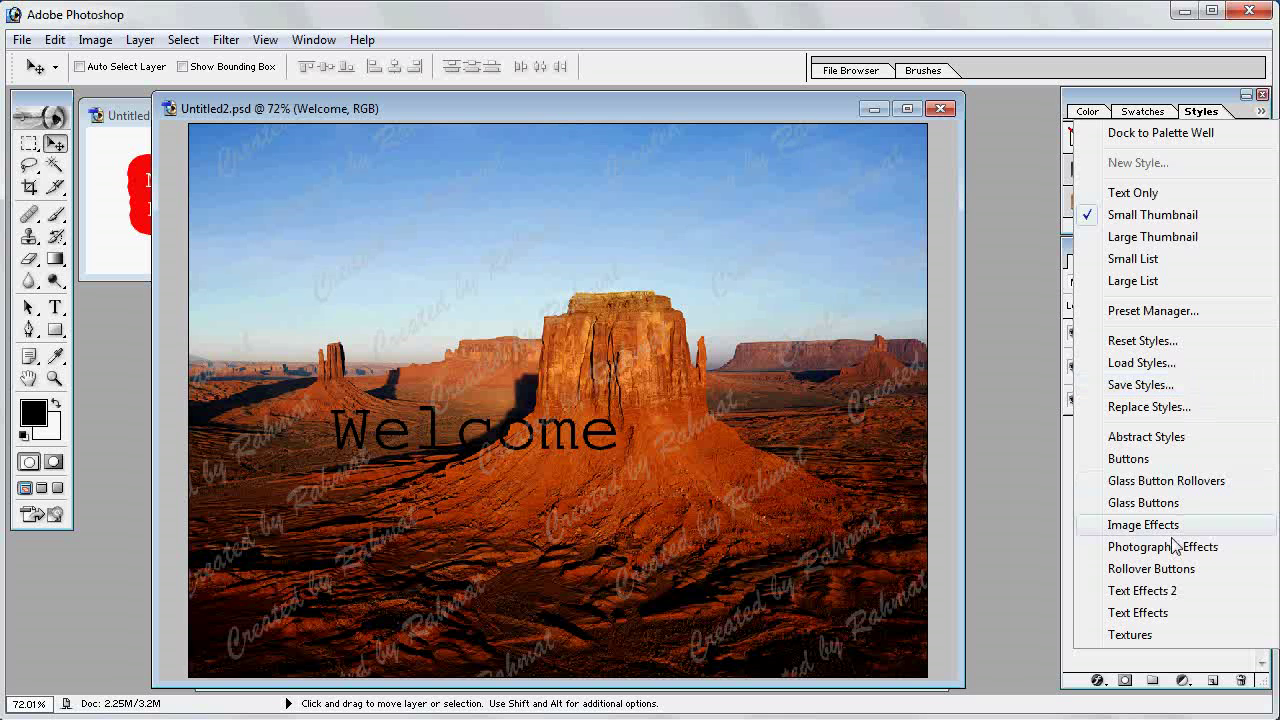
{"action": "left_click", "coordinate": [1157, 613]}
{"action": "left_click", "coordinate": [569, 382]}
{"action": "left_click", "coordinate": [1262, 208]}
{"action": "left_click_drag", "start_coordinate": [1174, 185], "coordinate": [487, 425]}
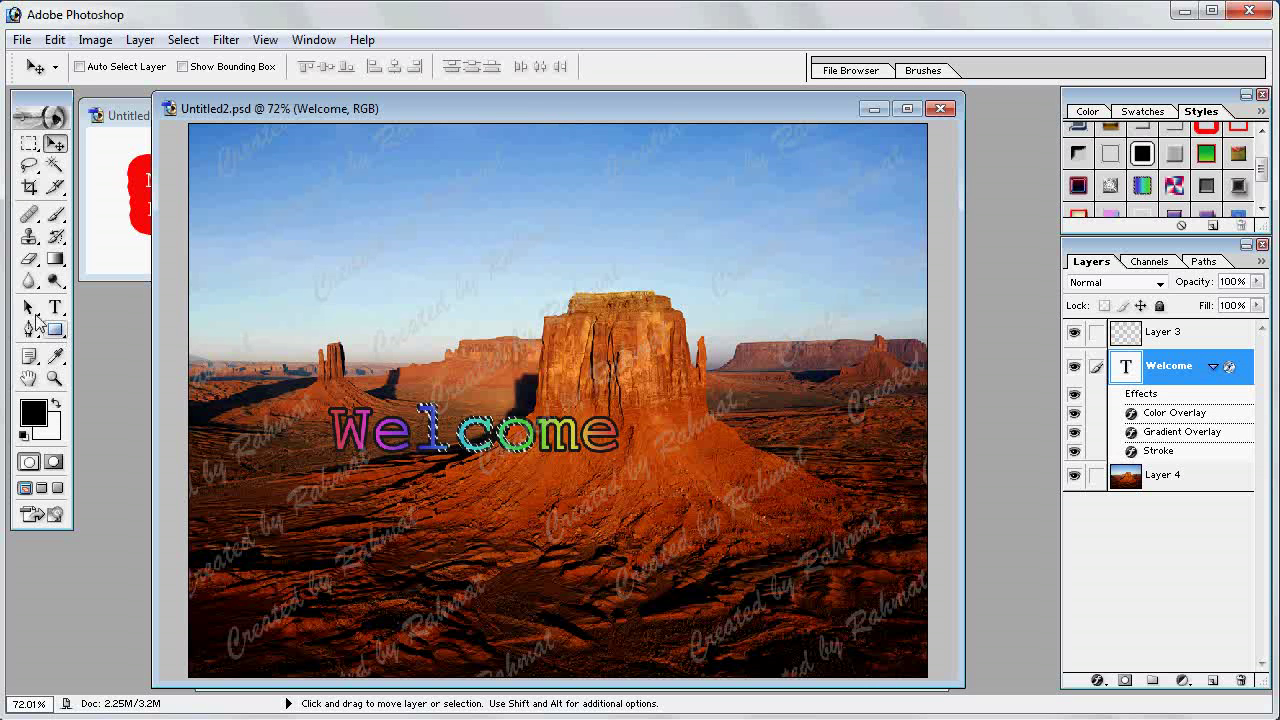
Select the whole word Welcome with the Type tool
{"action": "left_click", "coordinate": [55, 307]}
{"action": "left_click", "coordinate": [405, 422]}
{"action": "left_click_drag", "start_coordinate": [330, 430], "coordinate": [620, 430]}
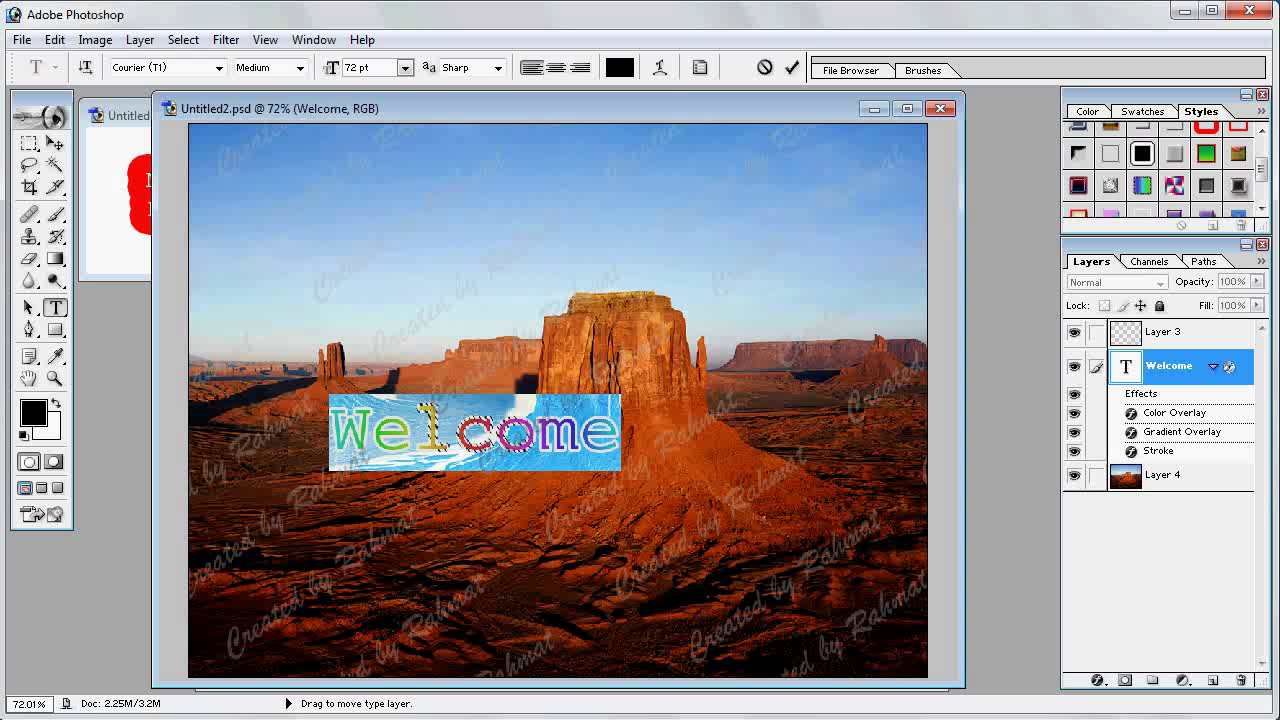
Warp the text with a vertical Shell Upper style and bend +29
{"action": "left_click", "coordinate": [660, 68]}
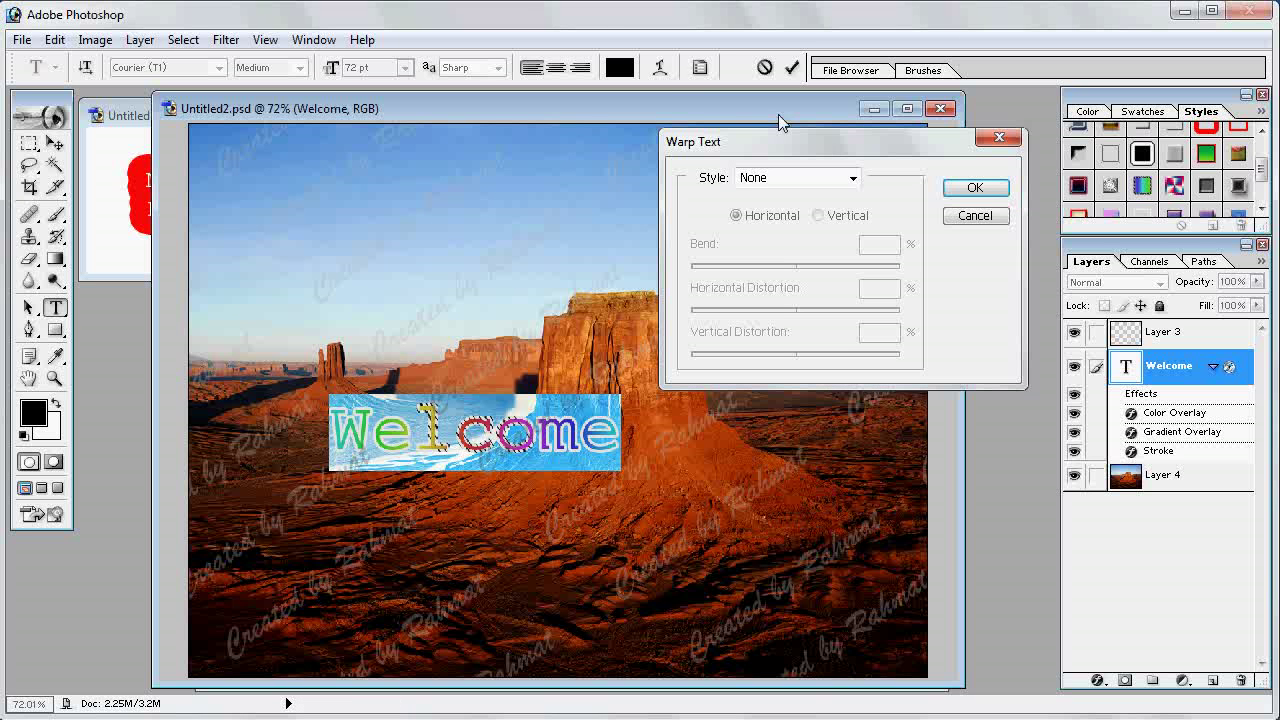
{"action": "left_click", "coordinate": [850, 180]}
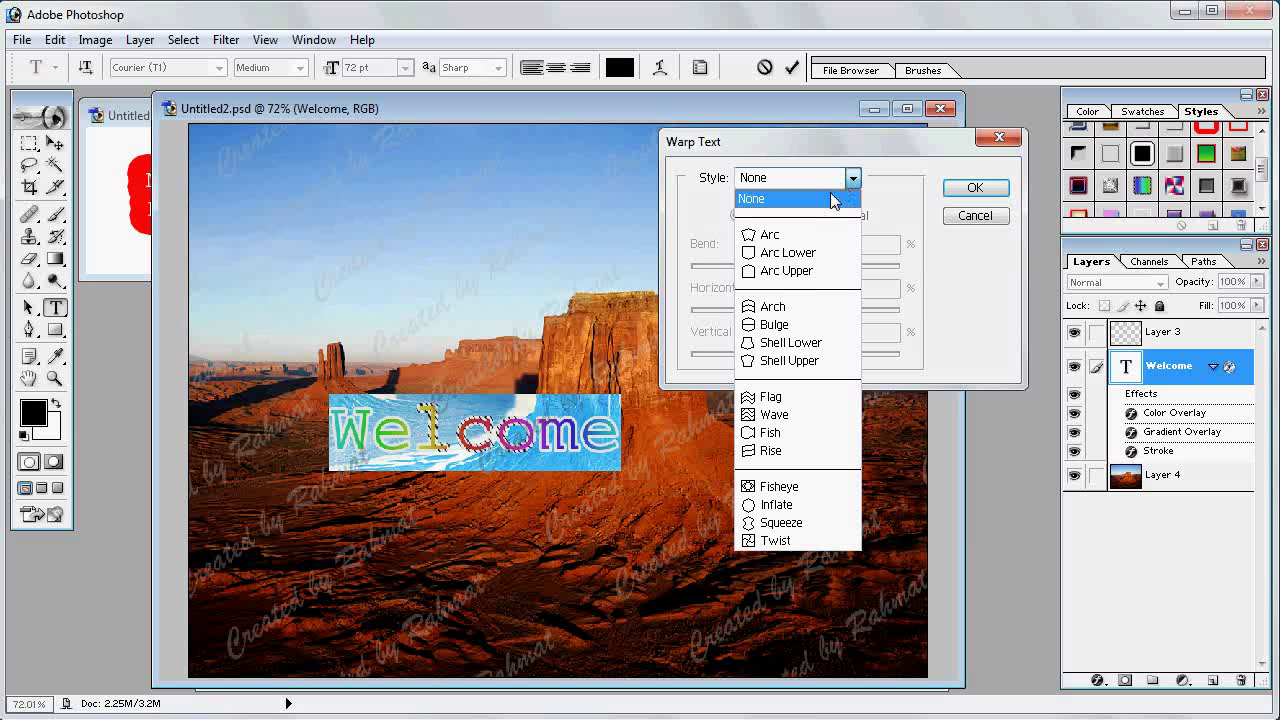
{"action": "left_click", "coordinate": [789, 362]}
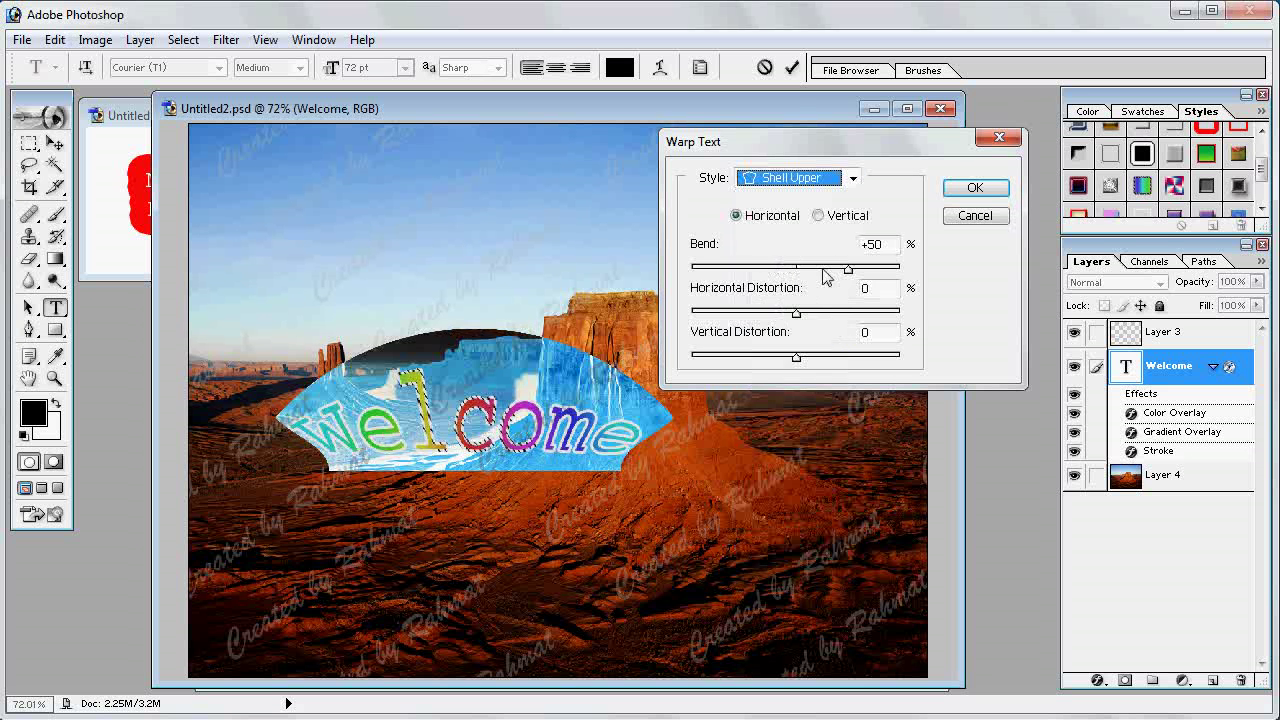
{"action": "left_click", "coordinate": [820, 216]}
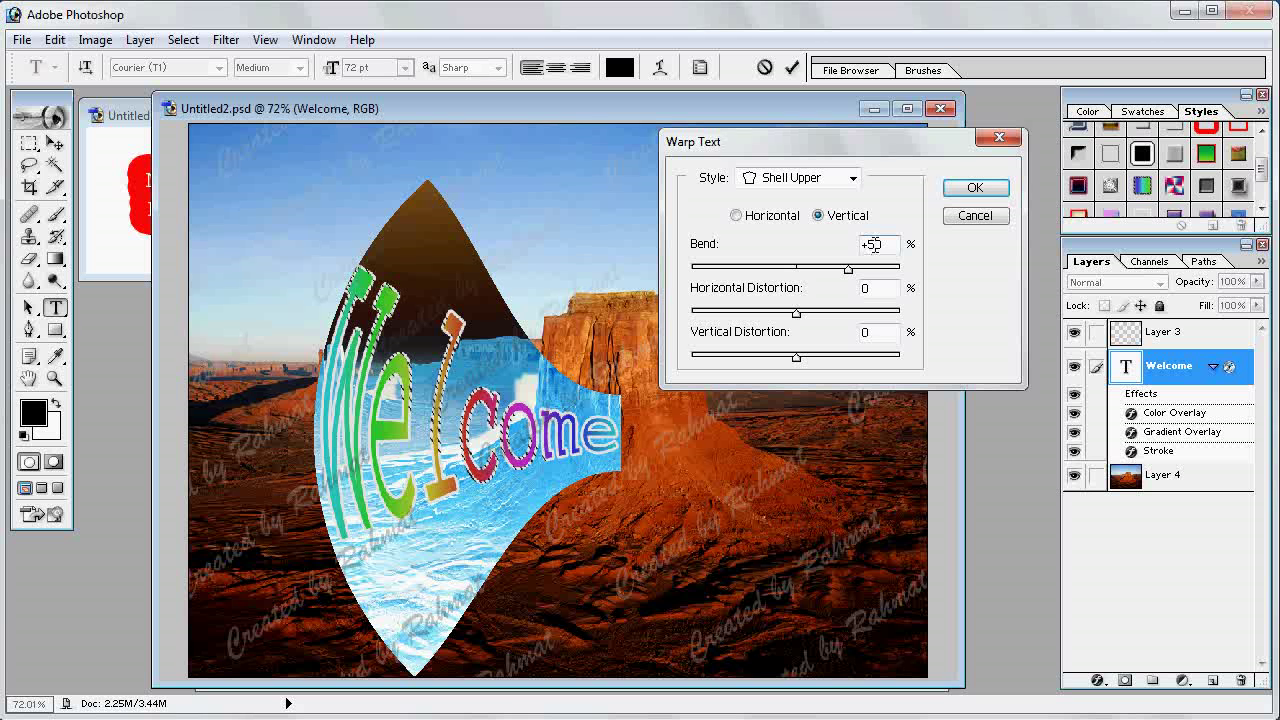
{"action": "left_click_drag", "start_coordinate": [884, 244], "coordinate": [864, 242]}
{"action": "type", "text": "+29"}
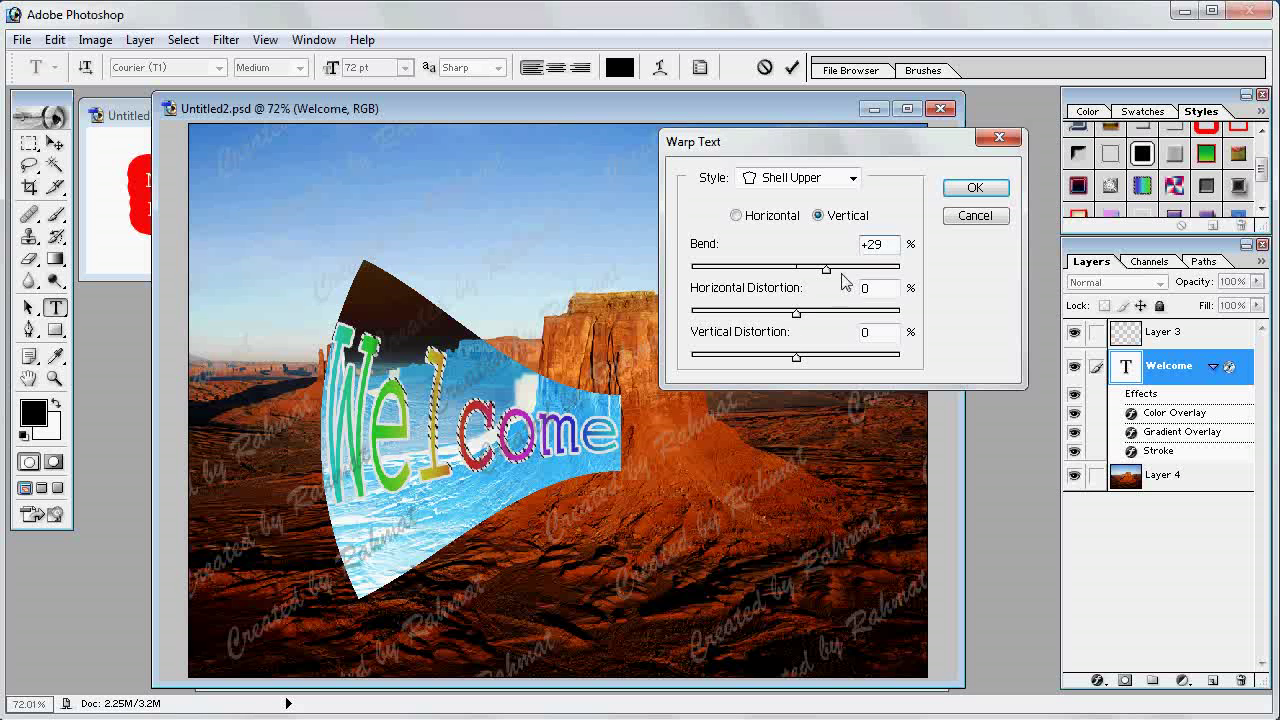
Set the warp's horizontal distortion to -14 and vertical distortion to +10, and apply it
{"action": "left_click_drag", "start_coordinate": [797, 316], "coordinate": [783, 316]}
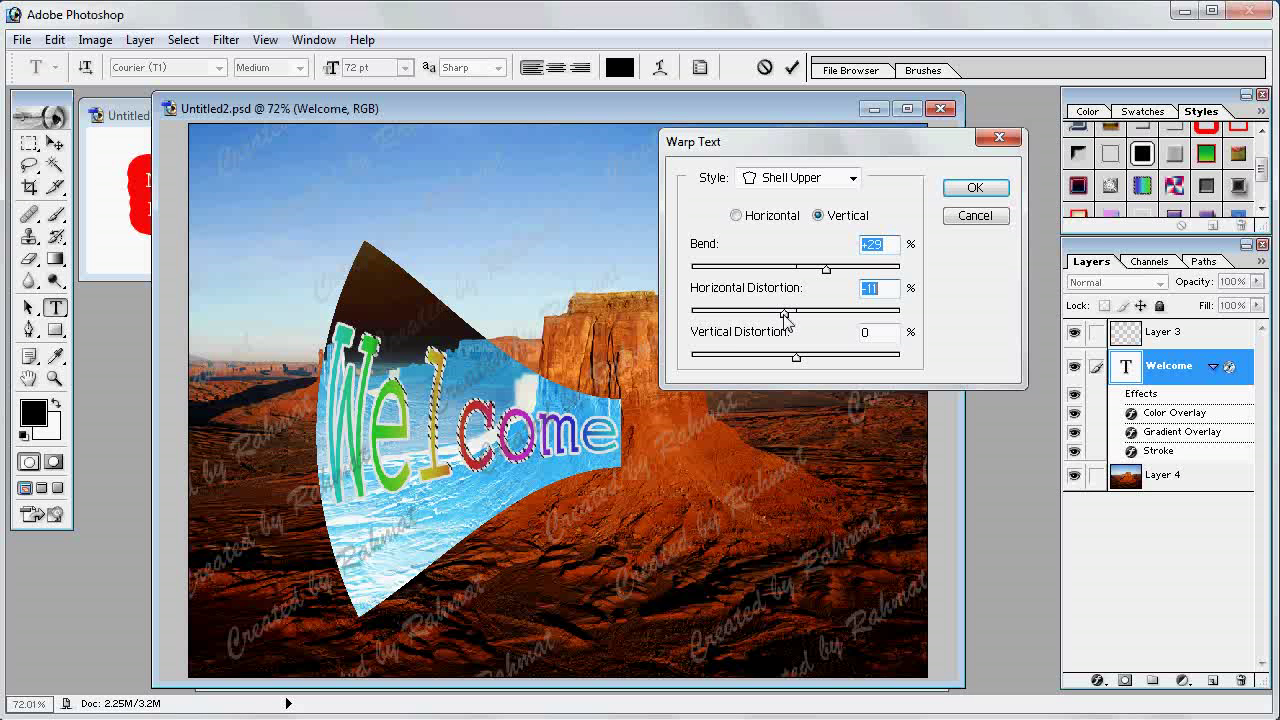
{"action": "left_click", "coordinate": [887, 288]}
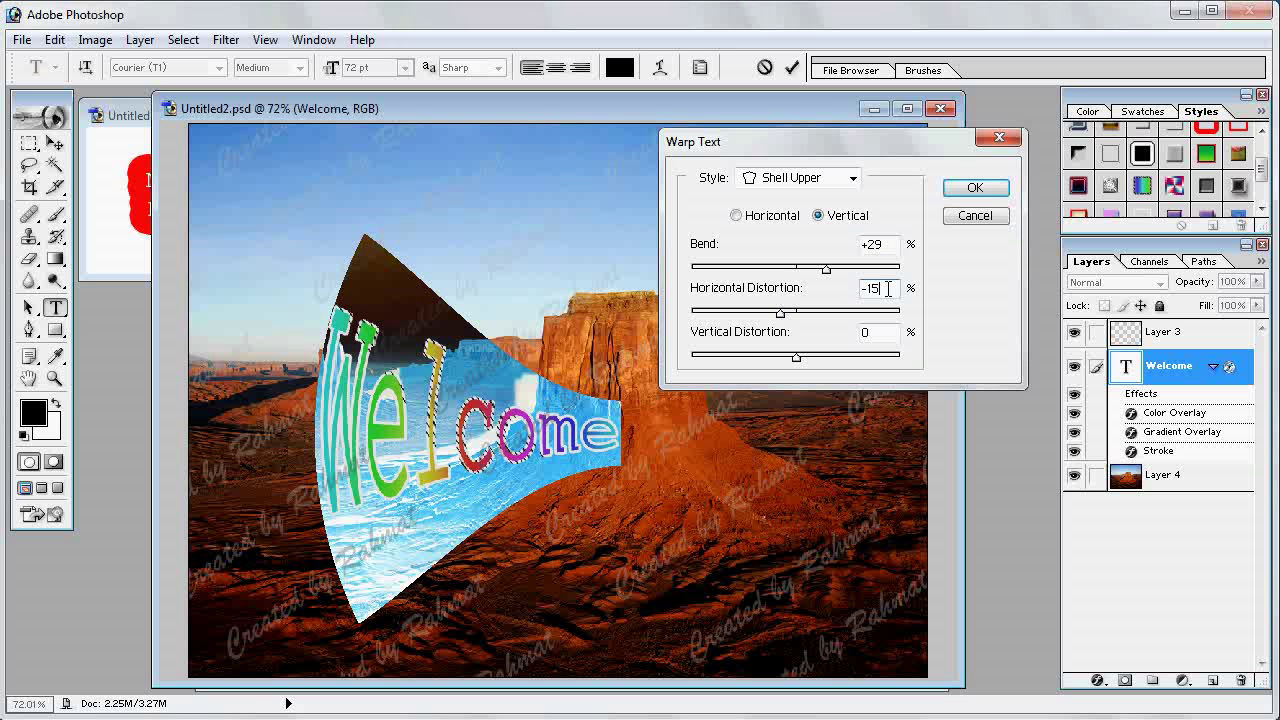
{"action": "key", "text": "BackSpace"}
{"action": "type", "text": "4"}
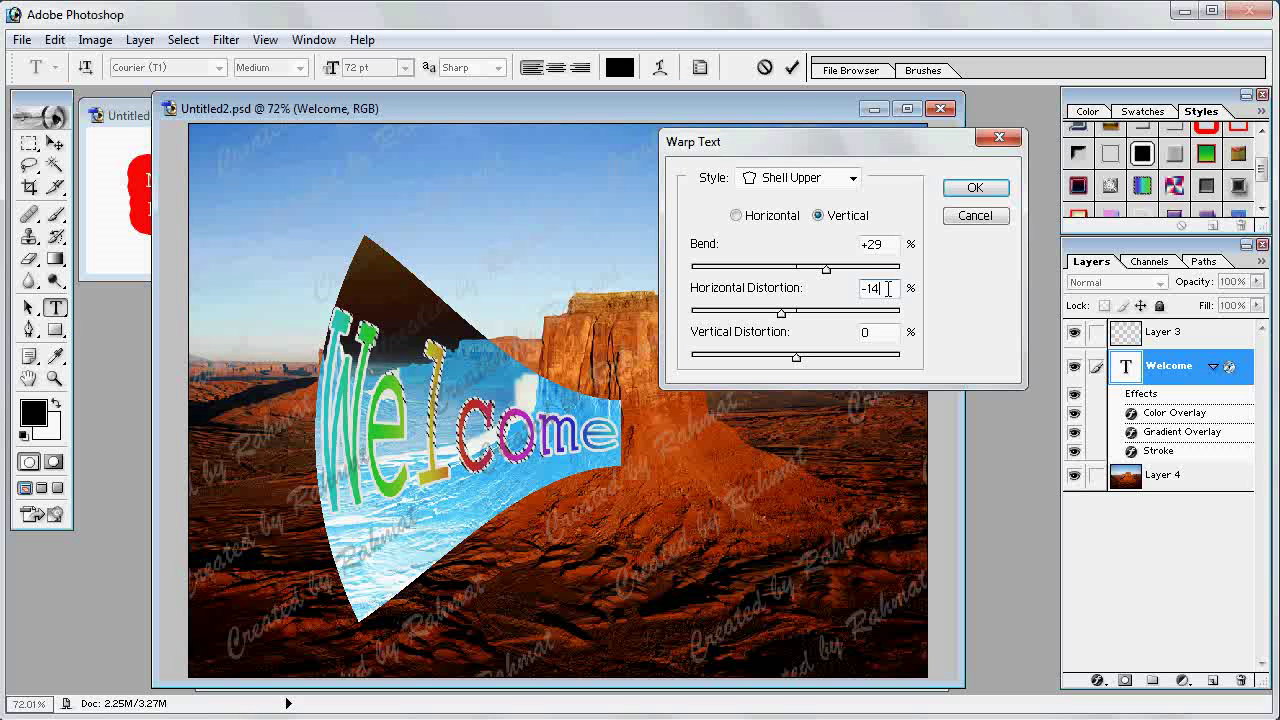
{"action": "left_click_drag", "start_coordinate": [796, 357], "coordinate": [809, 357]}
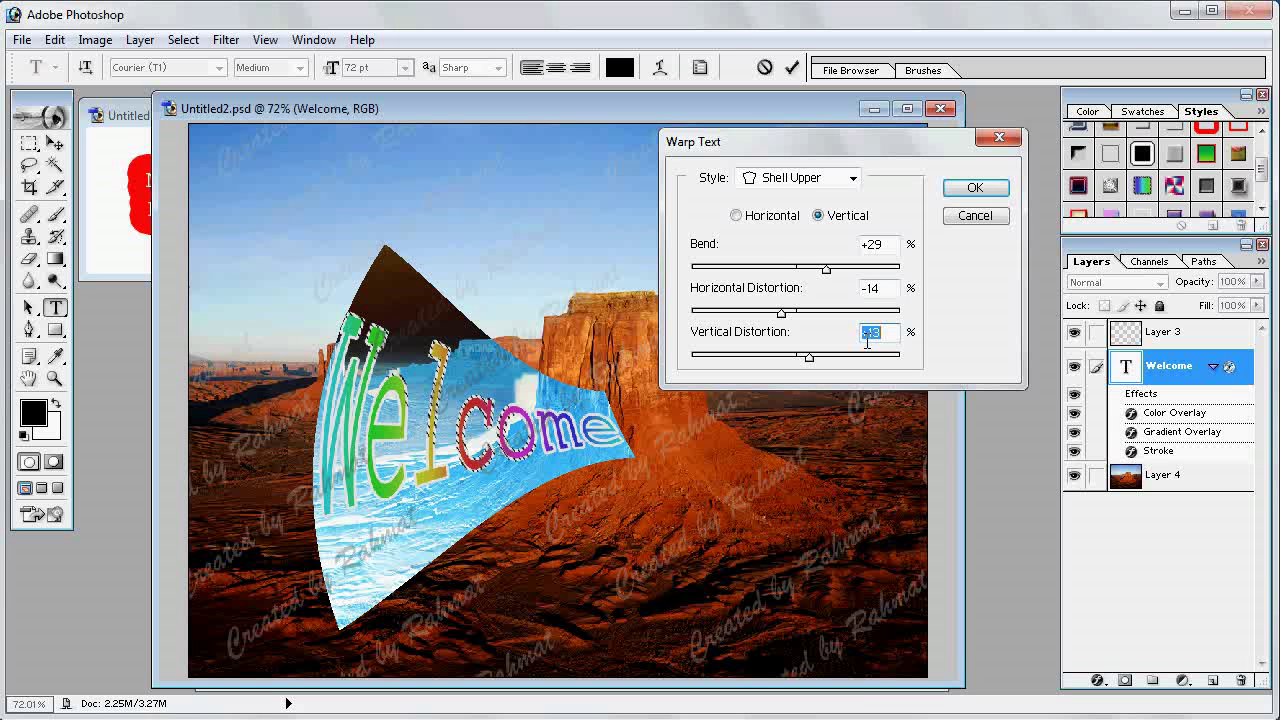
{"action": "type", "text": "0"}
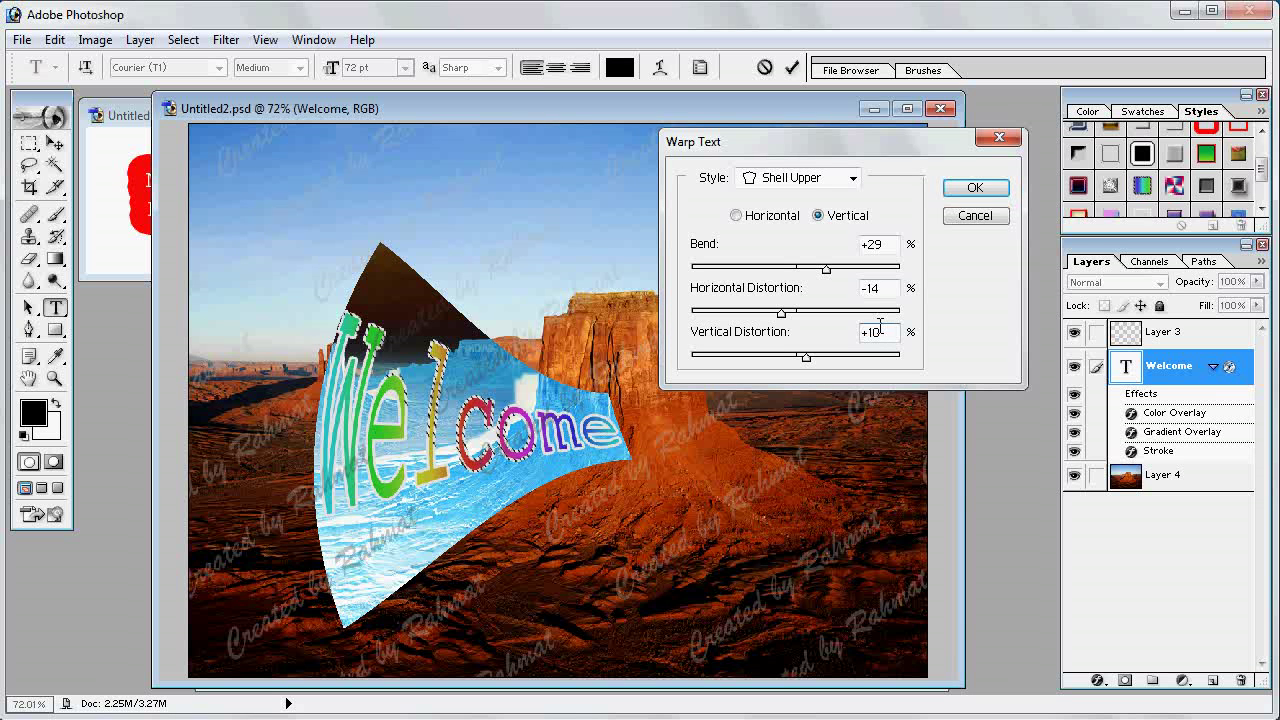
{"action": "left_click", "coordinate": [975, 188]}
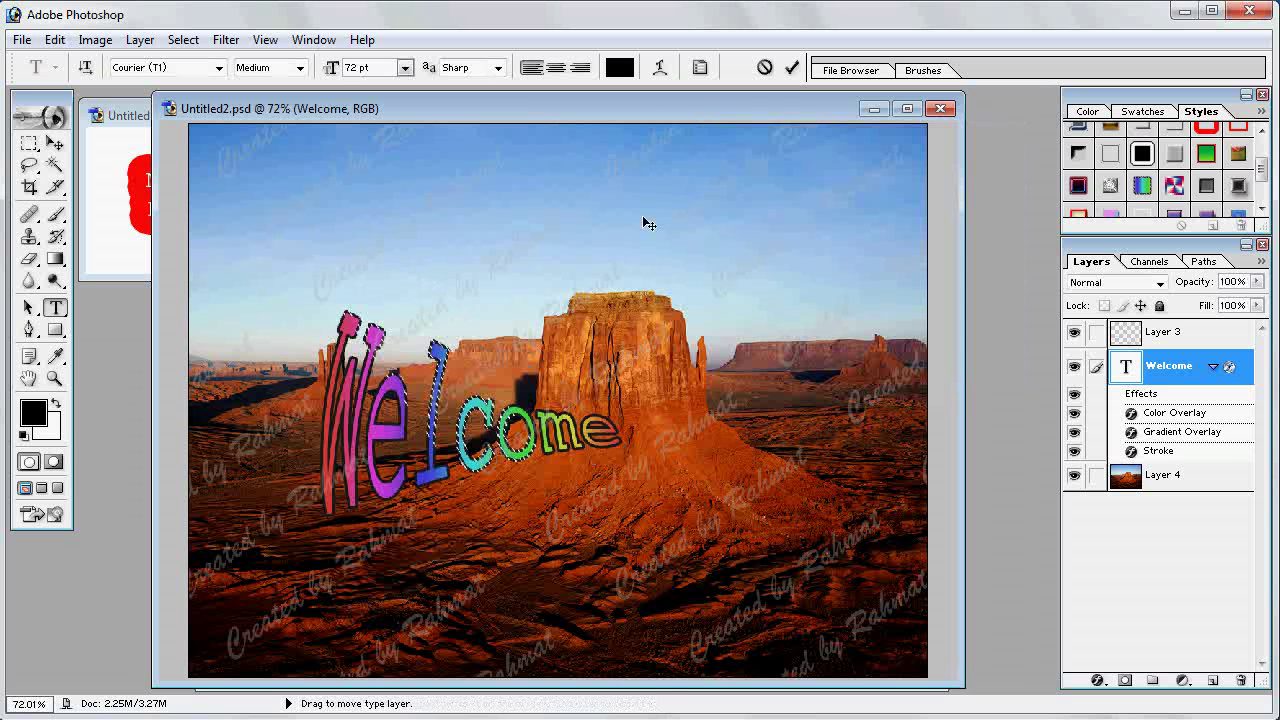
Set the Welcome text's vertical scale to 150% in the Character panel, then close it
{"action": "left_click", "coordinate": [312, 40]}
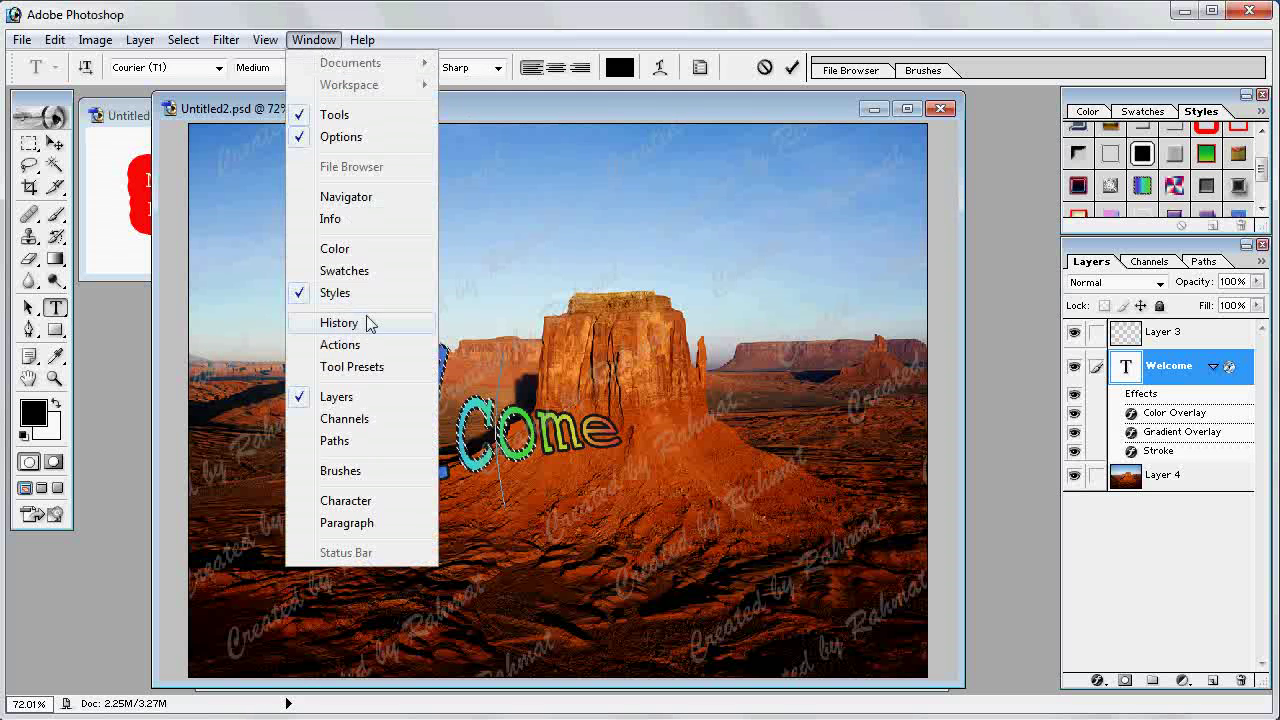
{"action": "left_click", "coordinate": [355, 501]}
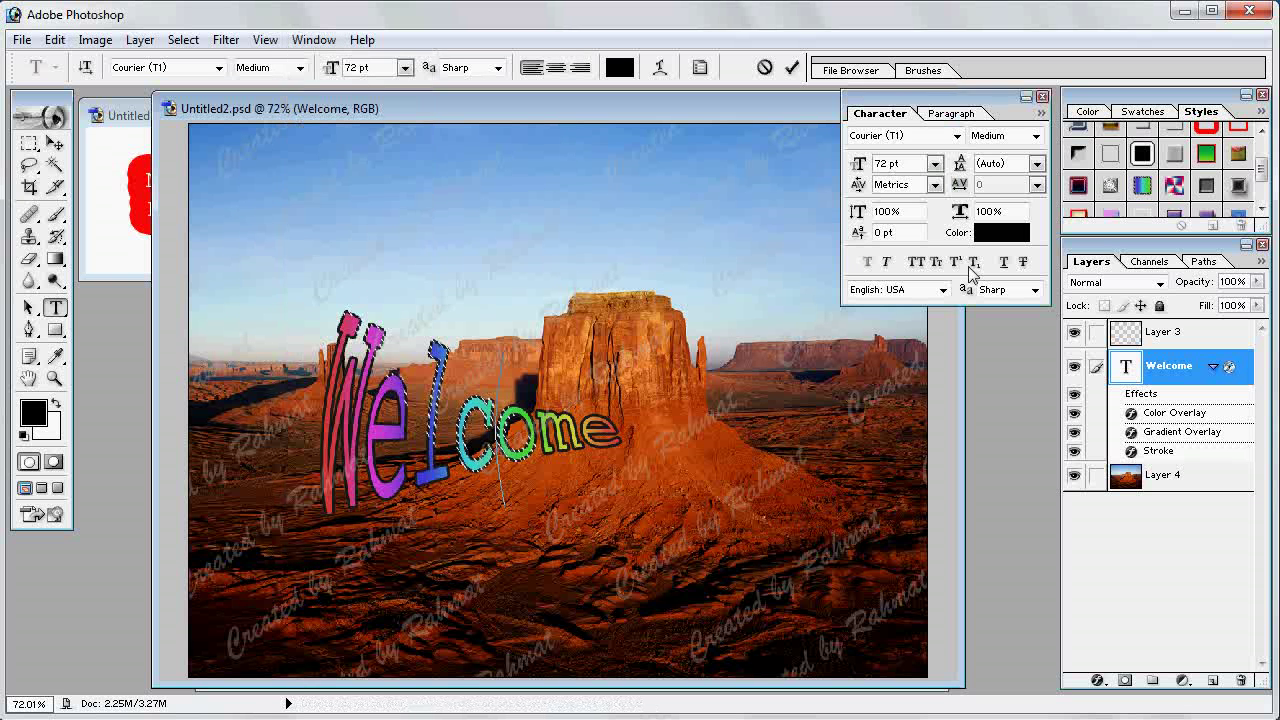
{"action": "left_click", "coordinate": [500, 480]}
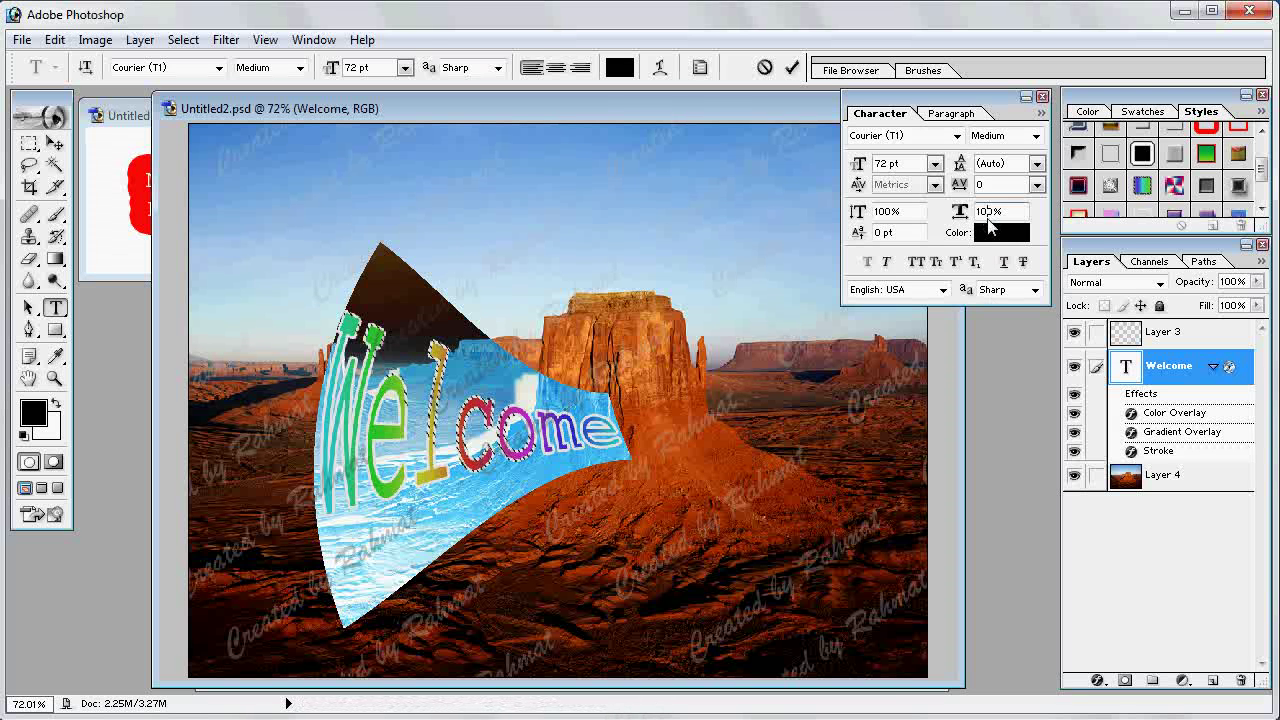
{"action": "type", "text": "150"}
{"action": "key", "text": "Return"}
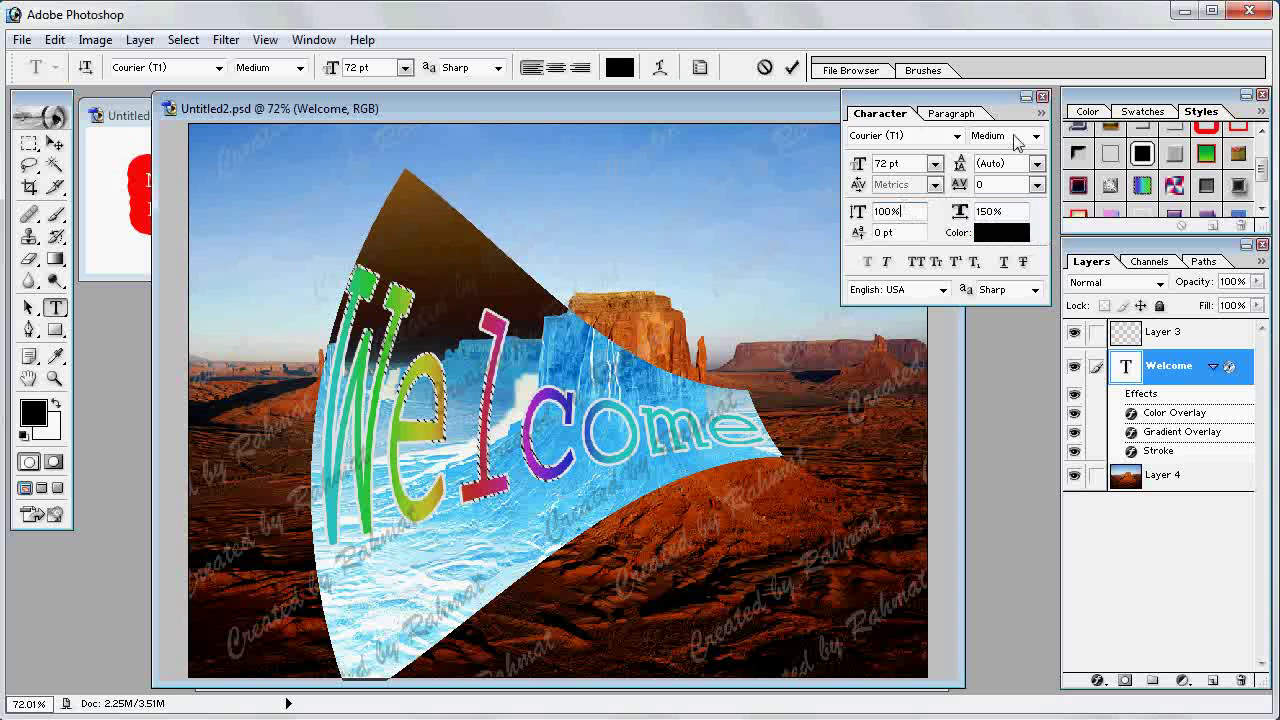
{"action": "left_click", "coordinate": [1042, 97]}
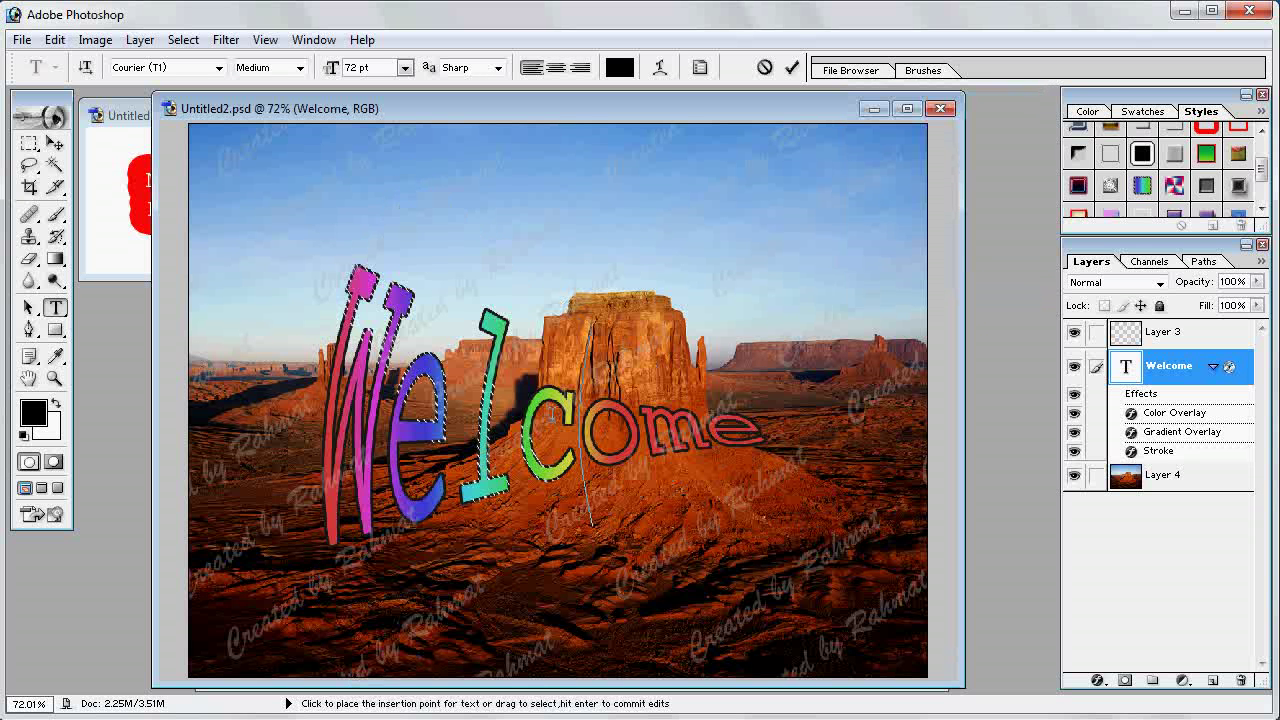
Move the Welcome text up across the mesa's middle and turn on Show Bounding Box
{"action": "left_click", "coordinate": [55, 143]}
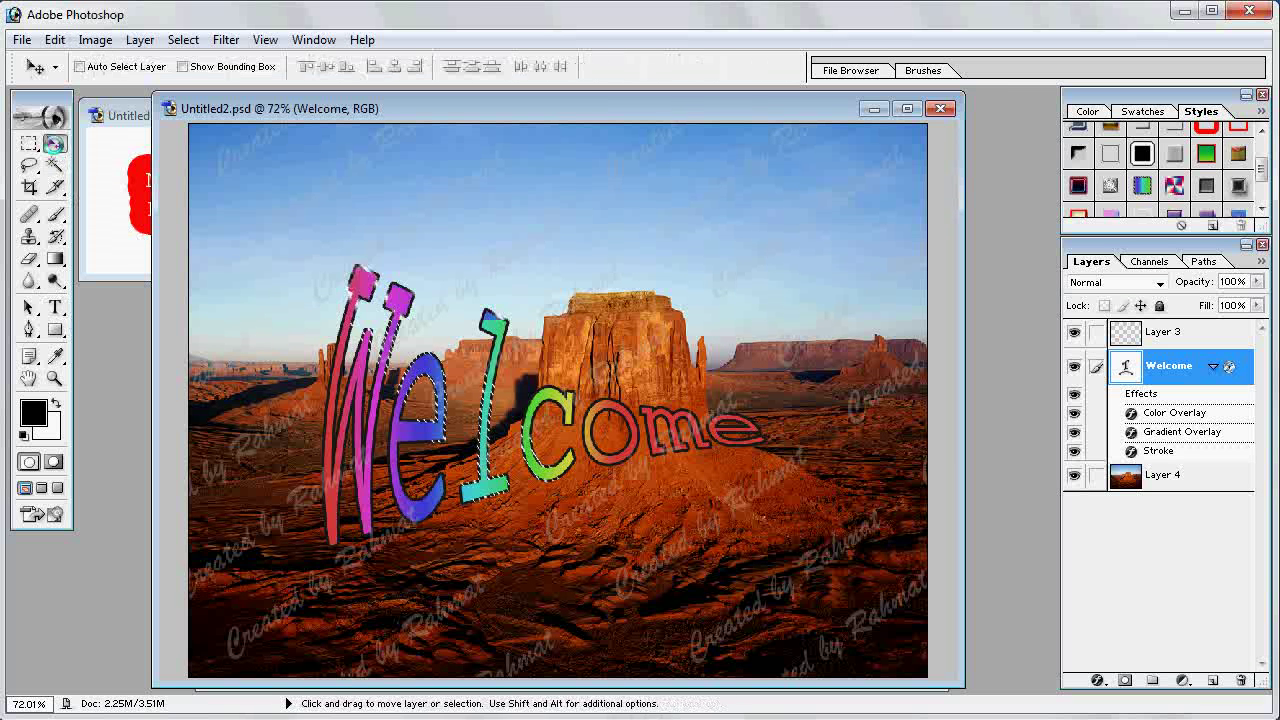
{"action": "mouse_move", "coordinate": [633, 405]}
{"action": "left_mouse_down"}
{"action": "mouse_move", "coordinate": [642, 345]}
{"action": "mouse_move", "coordinate": [637, 360]}
{"action": "left_mouse_up"}
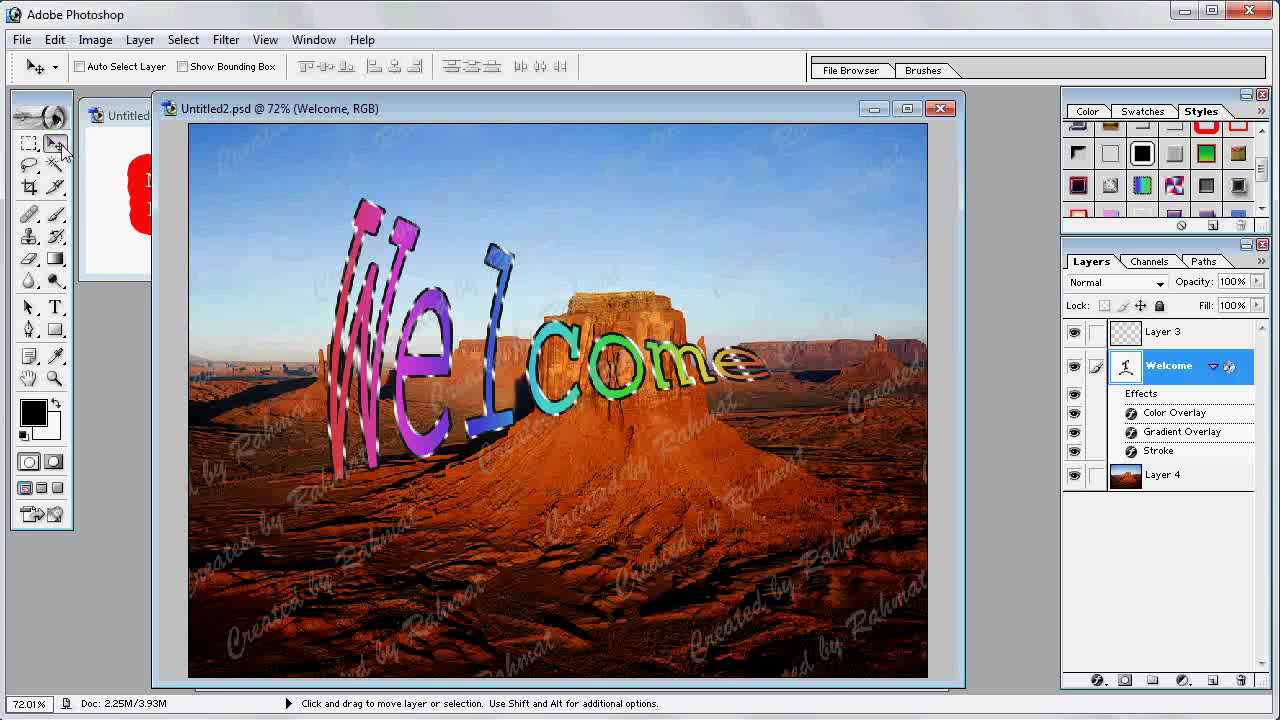
{"action": "left_click", "coordinate": [210, 74]}
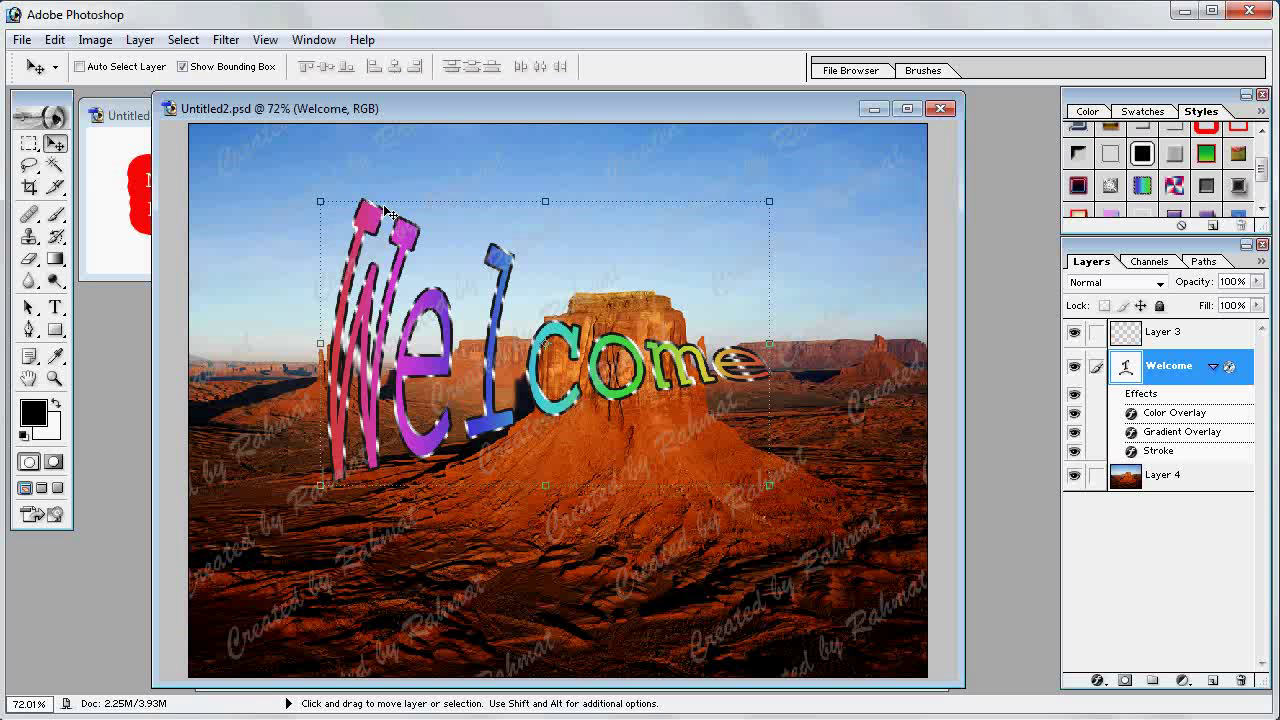
Rotate the Welcome text about -10°, apply the transform, and raise it over the mesa's top
{"action": "left_click", "coordinate": [196, 69]}
{"action": "left_click", "coordinate": [196, 69]}
{"action": "left_click_drag", "start_coordinate": [787, 201], "coordinate": [764, 168]}
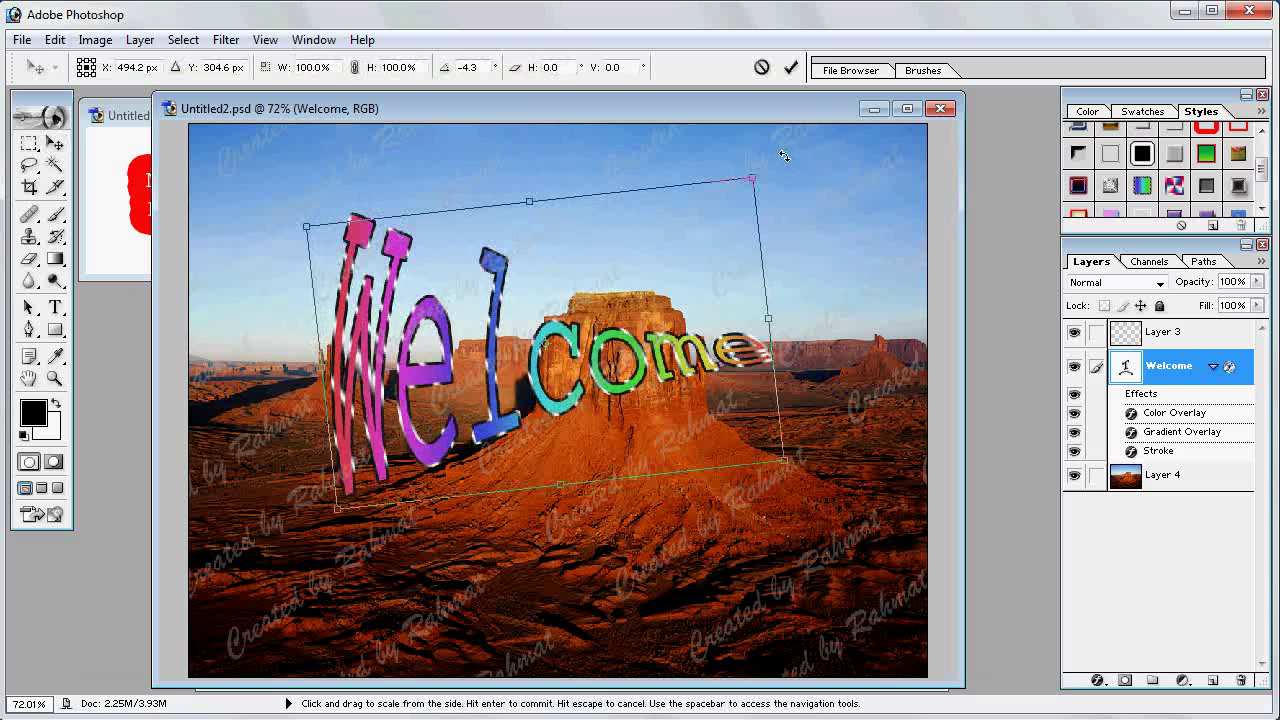
{"action": "mouse_move", "coordinate": [563, 318]}
{"action": "left_mouse_down"}
{"action": "mouse_move", "coordinate": [551, 300]}
{"action": "mouse_move", "coordinate": [548, 313]}
{"action": "left_mouse_up"}
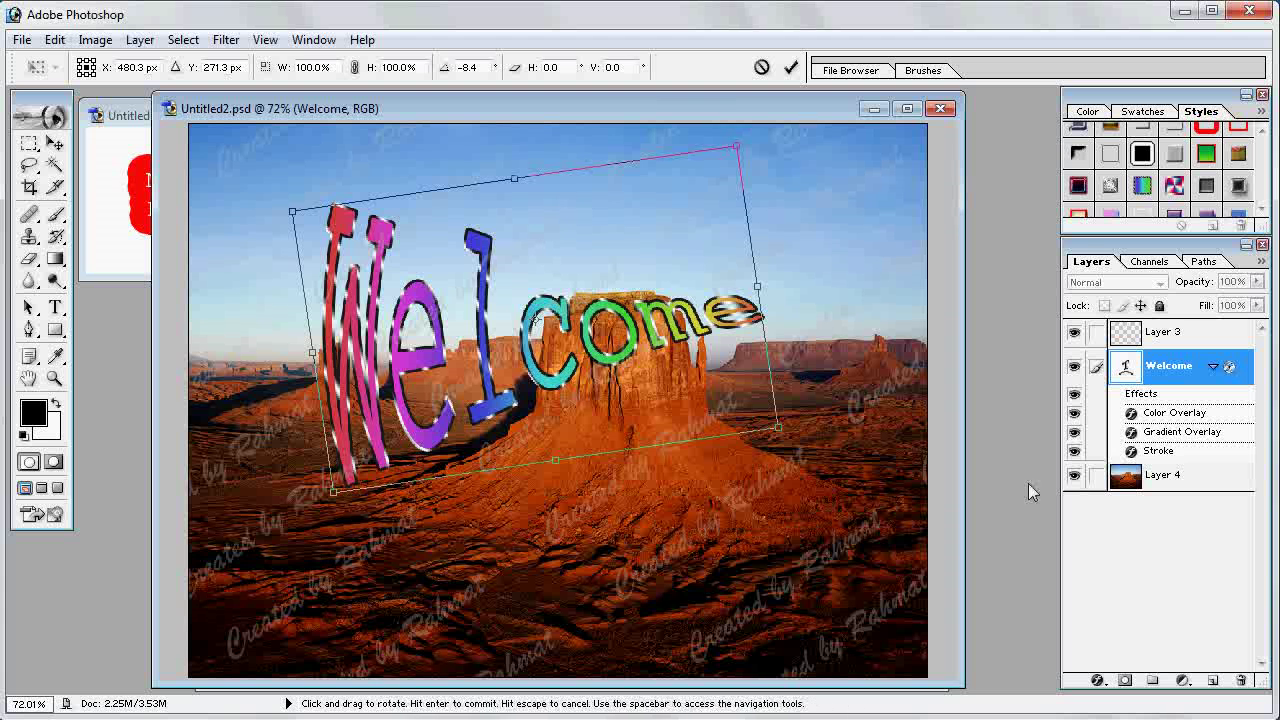
{"action": "left_click_drag", "start_coordinate": [790, 433], "coordinate": [795, 424]}
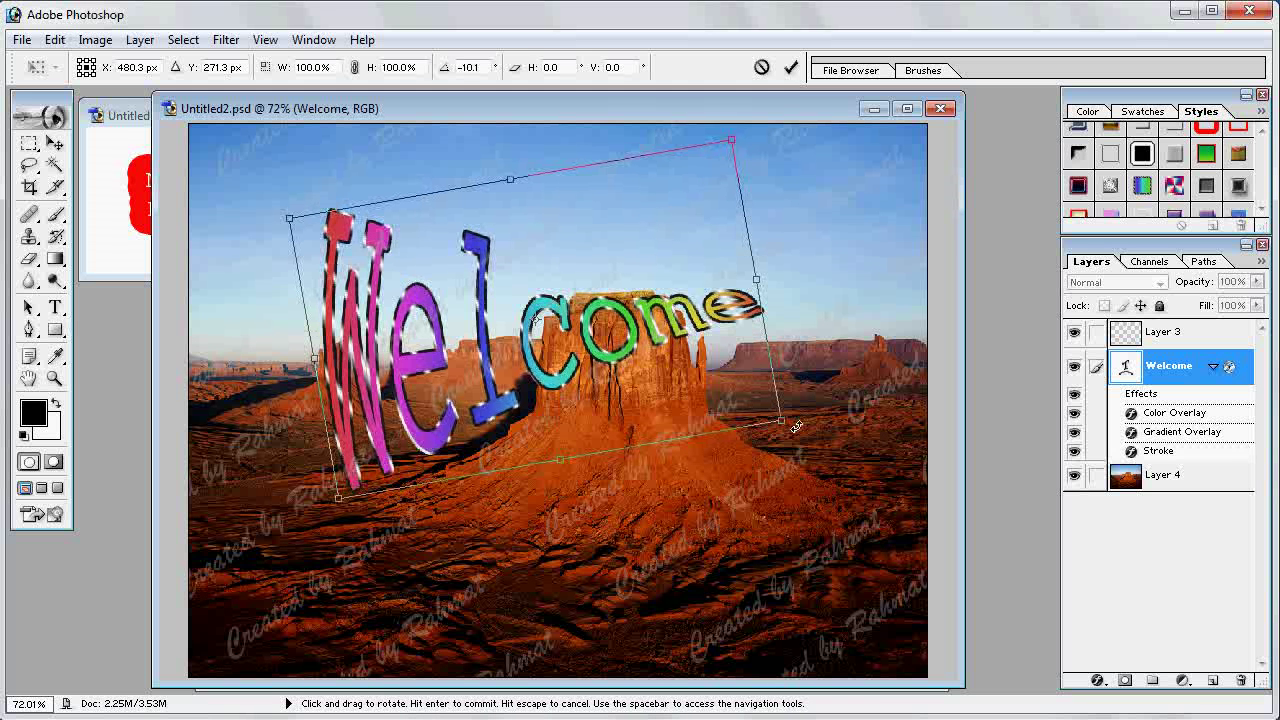
{"action": "left_click", "coordinate": [54, 144]}
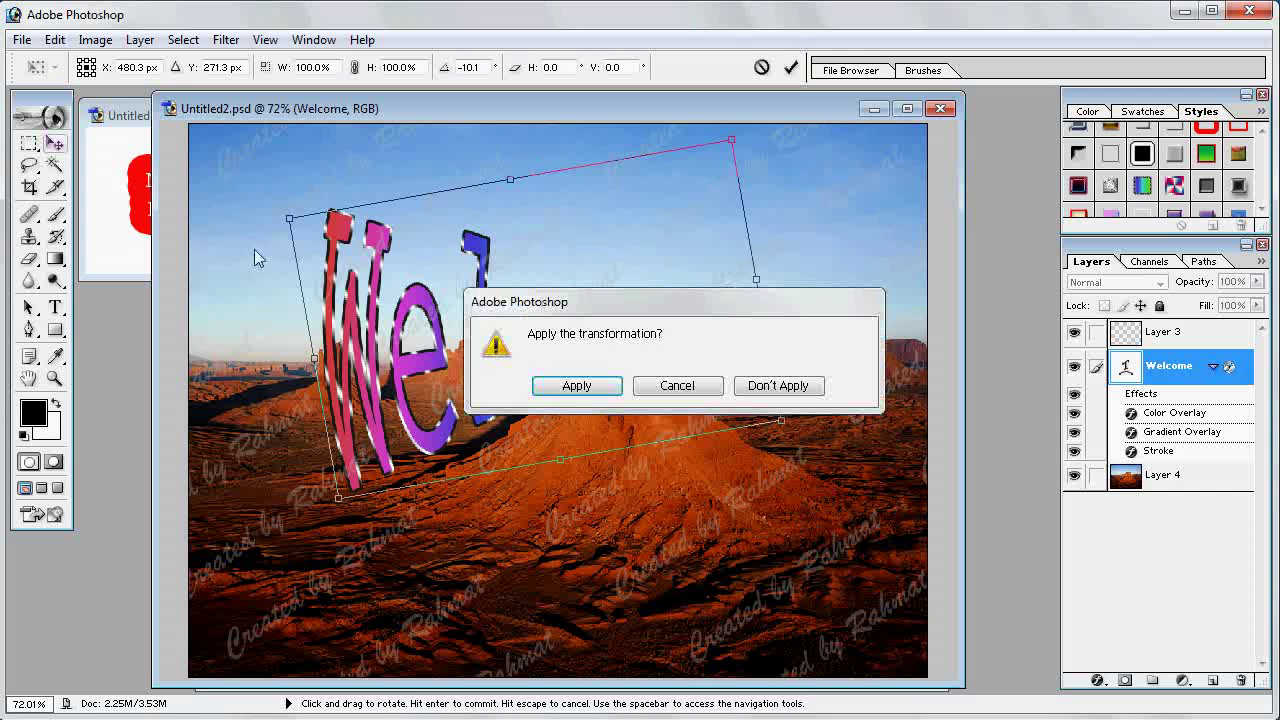
{"action": "left_click", "coordinate": [590, 389]}
{"action": "left_click_drag", "start_coordinate": [636, 332], "coordinate": [636, 286]}
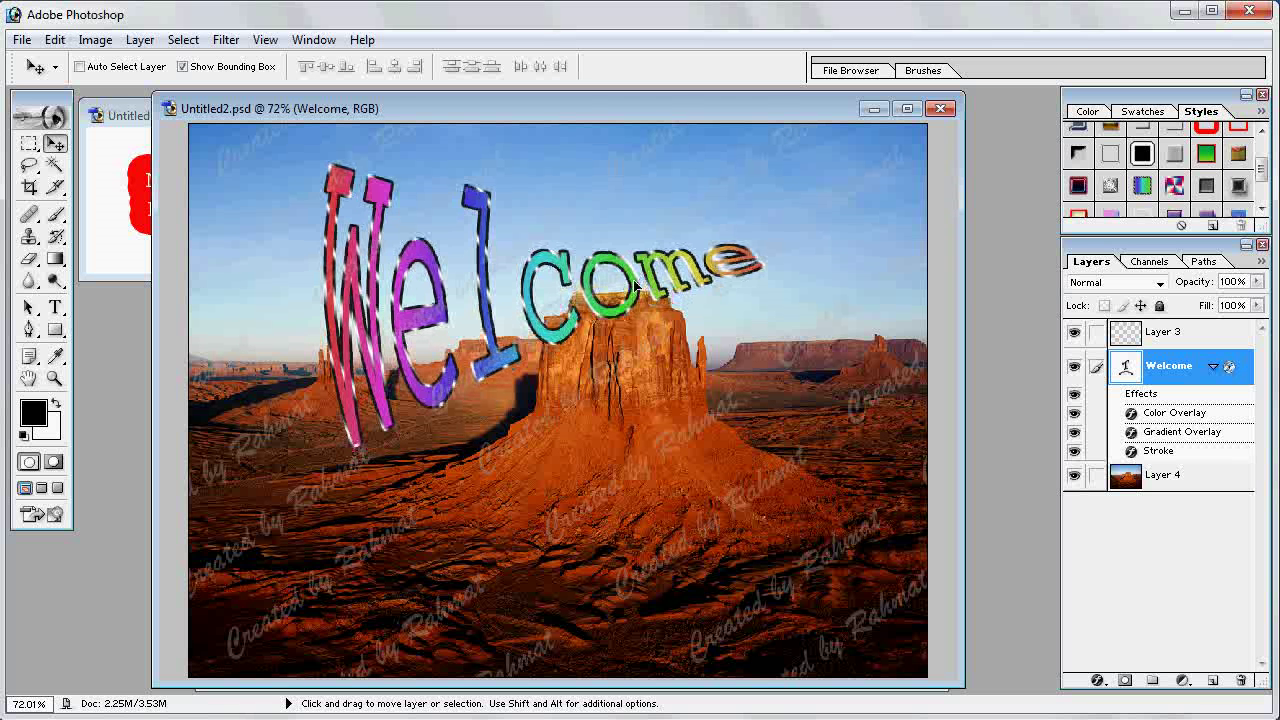
Hide the Welcome text layer, select the desert photo Layer 4, and choose the Pen tool
{"action": "left_click_drag", "start_coordinate": [636, 286], "coordinate": [648, 286]}
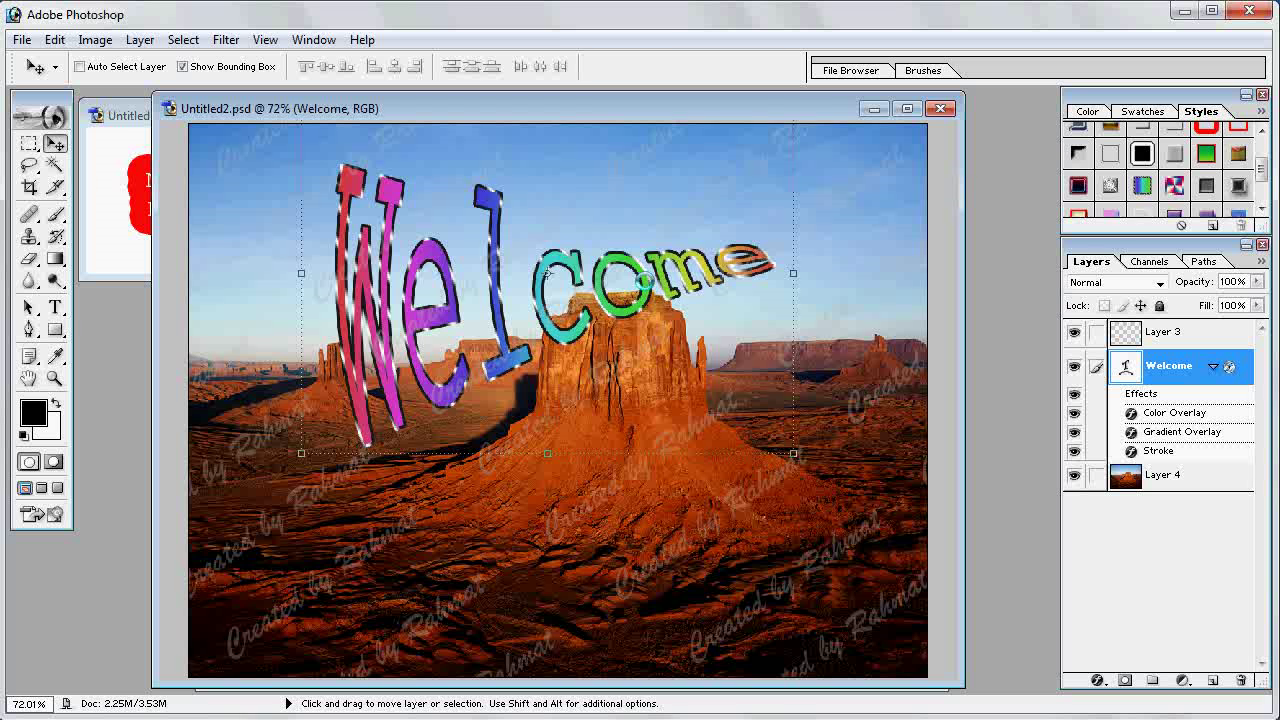
{"action": "left_click", "coordinate": [1074, 368]}
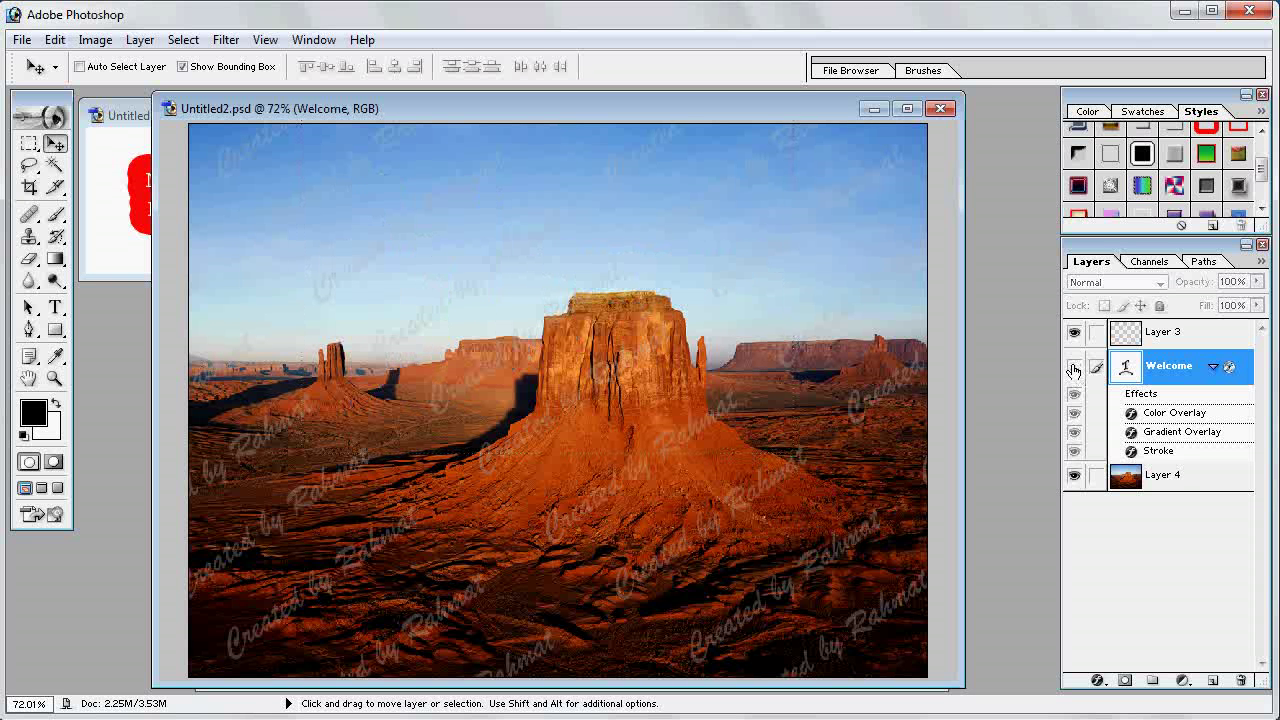
{"action": "left_click", "coordinate": [1166, 478]}
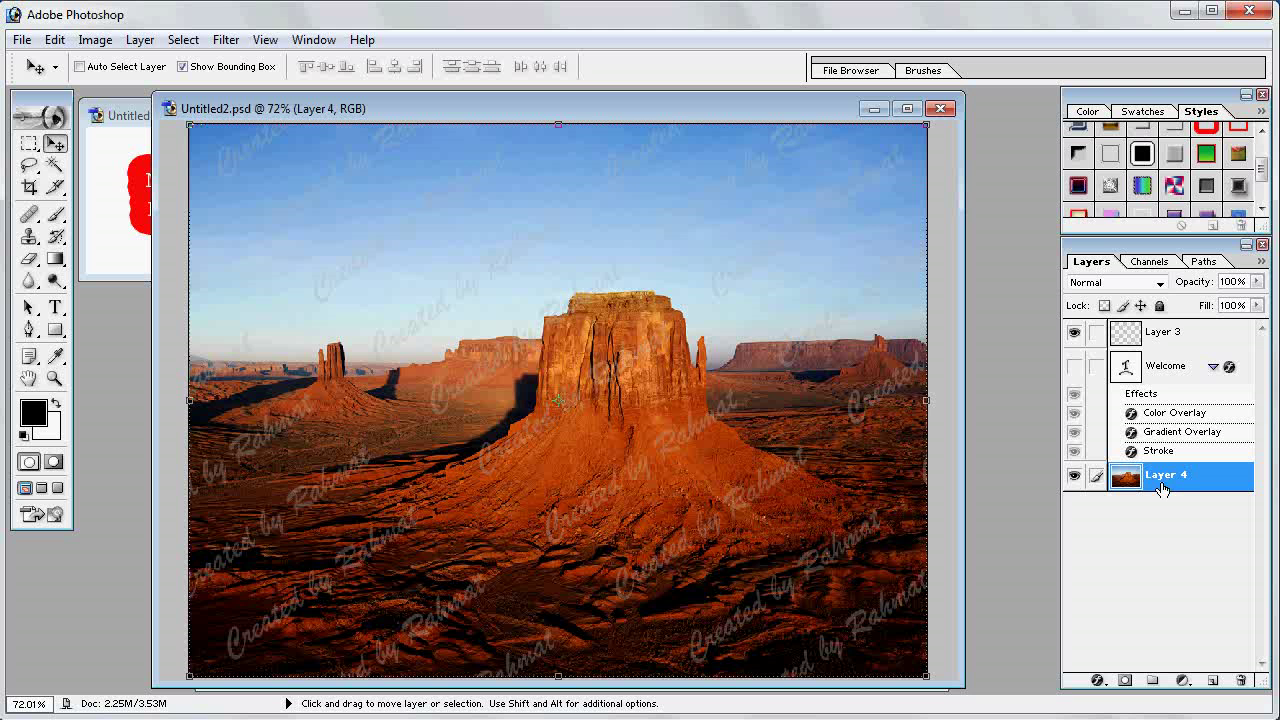
{"action": "left_click", "coordinate": [1074, 366]}
{"action": "left_click", "coordinate": [30, 332]}
{"action": "left_click", "coordinate": [95, 334]}
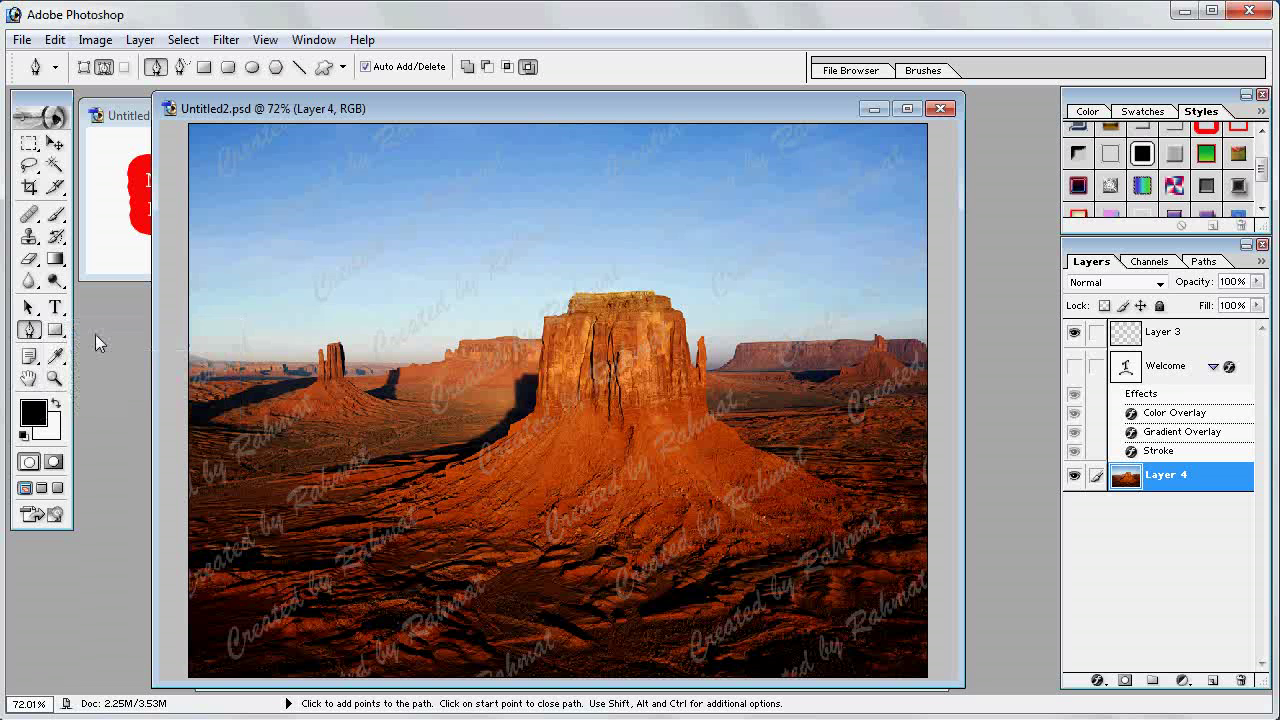
Trace a pen path up the mesa's left slope and along its flat top
{"action": "left_click", "coordinate": [109, 73]}
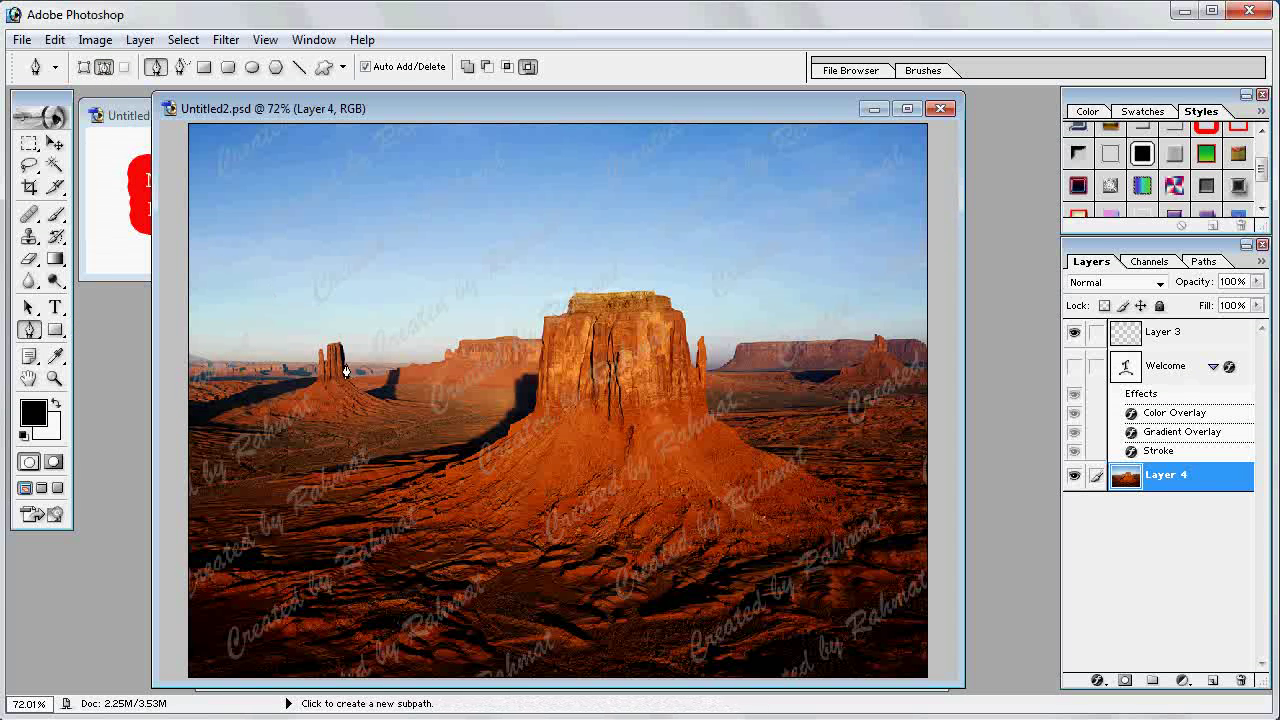
{"action": "left_click", "coordinate": [352, 498]}
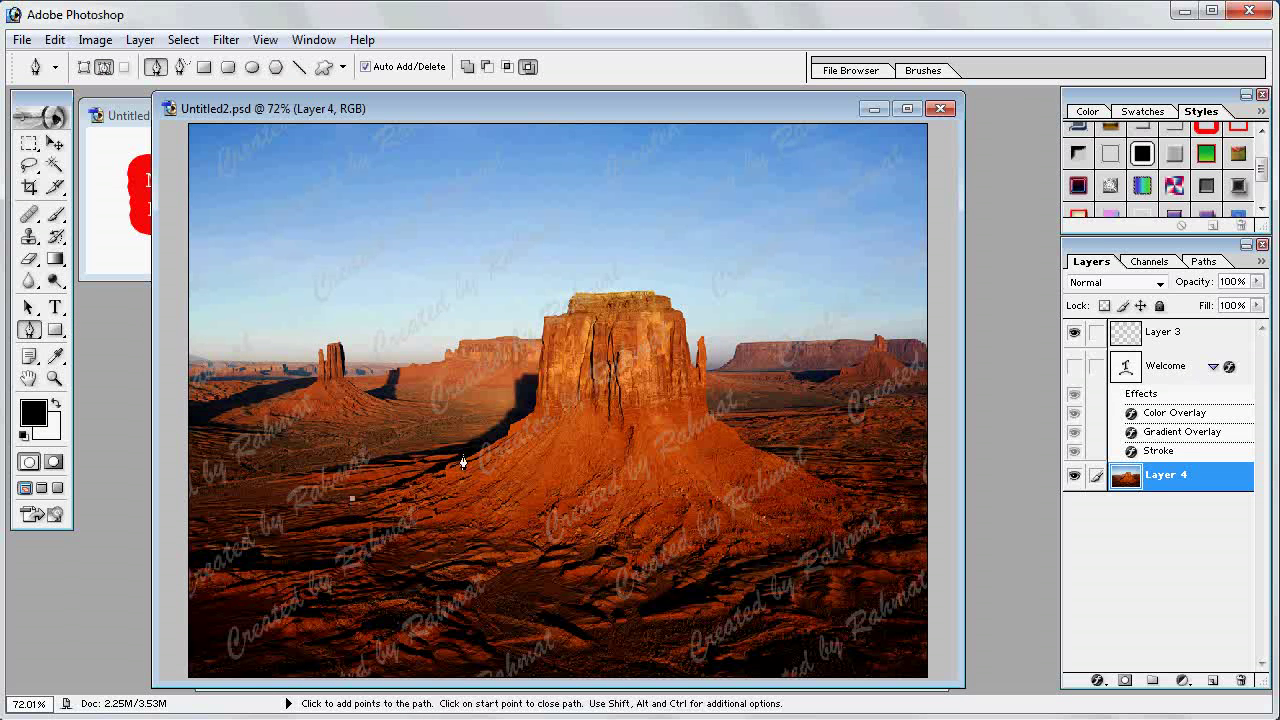
{"action": "left_click_drag", "start_coordinate": [448, 470], "coordinate": [526, 420]}
{"action": "left_click", "coordinate": [532, 413]}
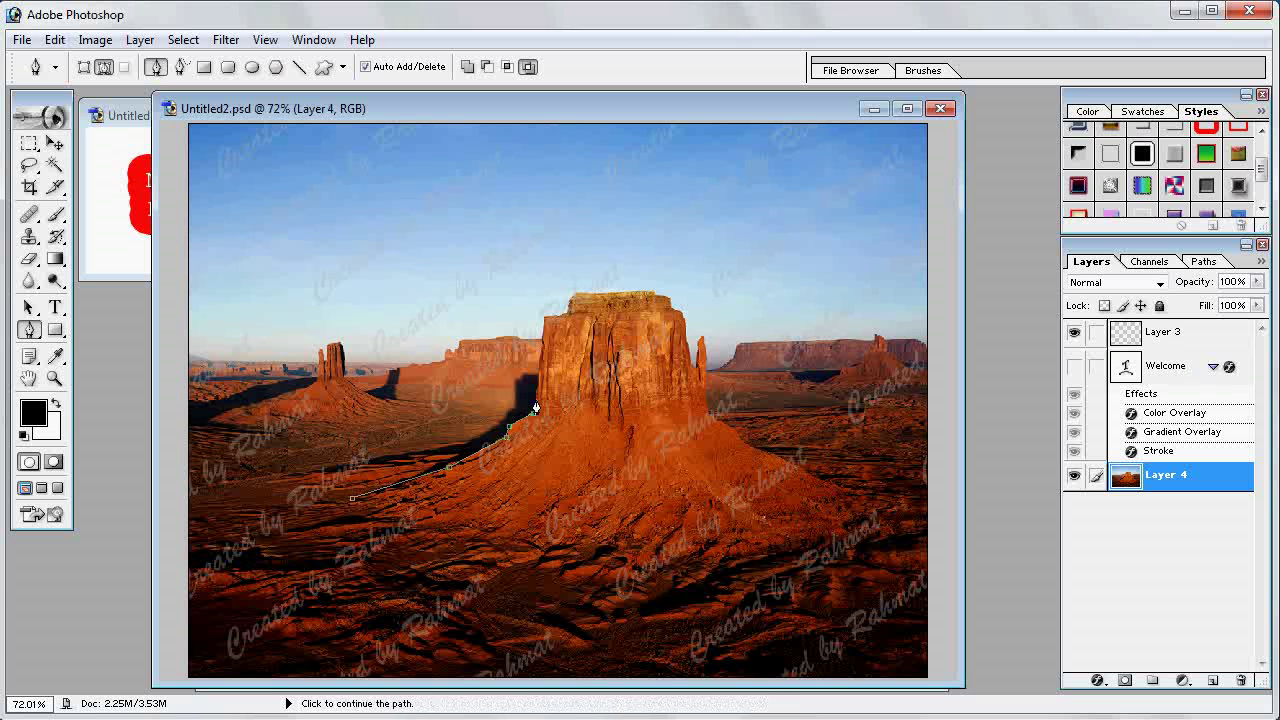
{"action": "left_click", "coordinate": [543, 320]}
{"action": "left_click", "coordinate": [565, 312]}
{"action": "left_click", "coordinate": [571, 297]}
{"action": "left_click", "coordinate": [653, 293]}
Continue the path down the right edge, spire and slope, closing it at the start point
{"action": "left_click", "coordinate": [676, 314]}
{"action": "left_click", "coordinate": [680, 315]}
{"action": "left_click", "coordinate": [690, 362]}
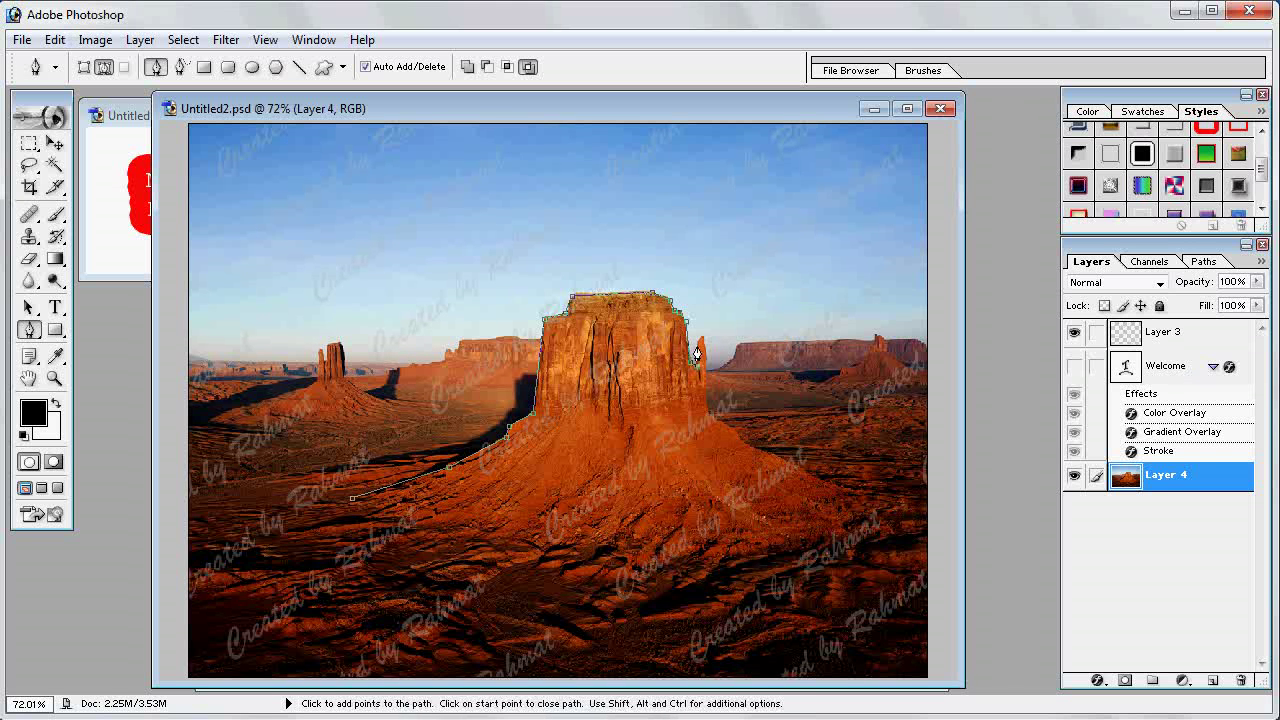
{"action": "left_click", "coordinate": [700, 338]}
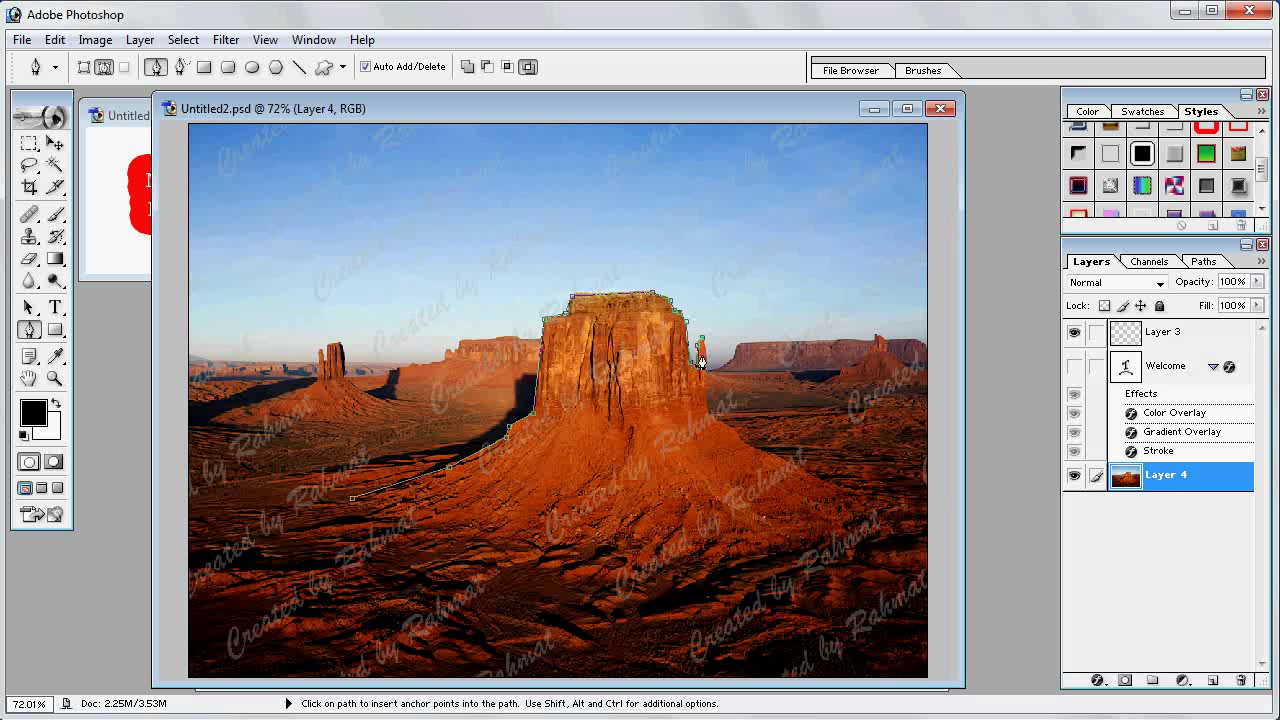
{"action": "left_click", "coordinate": [706, 417]}
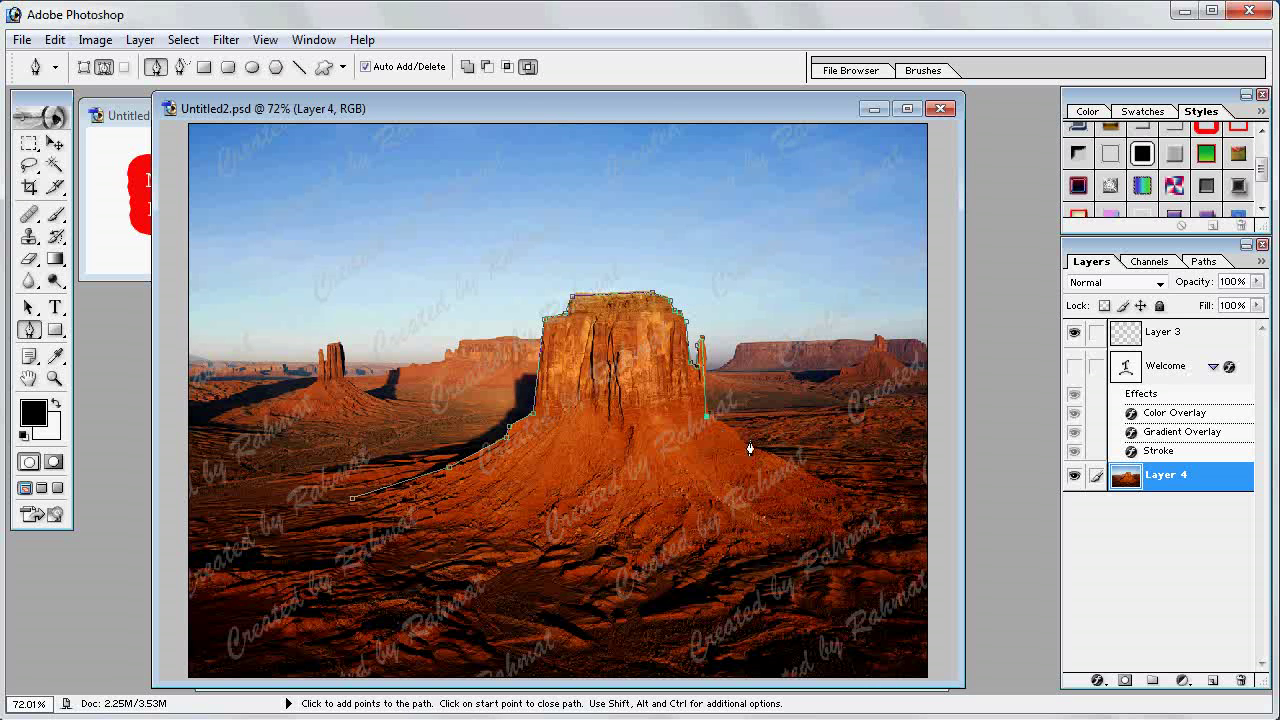
{"action": "left_click", "coordinate": [738, 430]}
{"action": "left_click", "coordinate": [855, 491]}
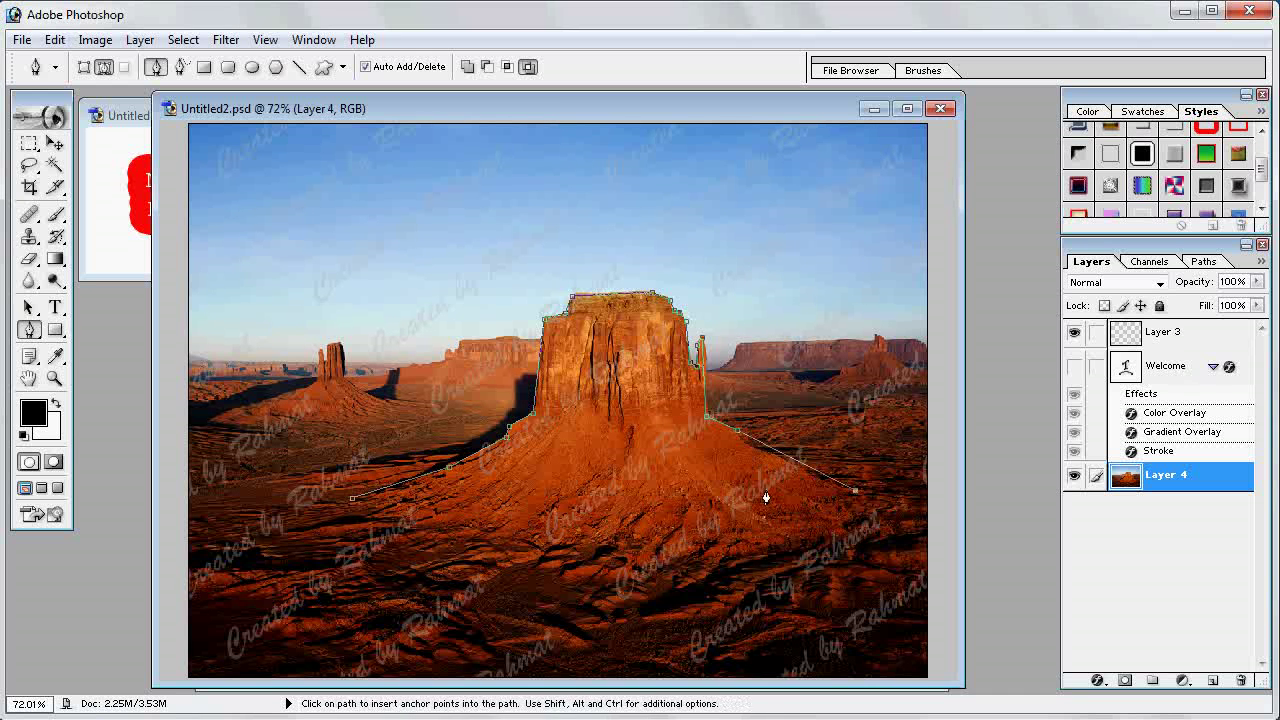
{"action": "left_click", "coordinate": [352, 500]}
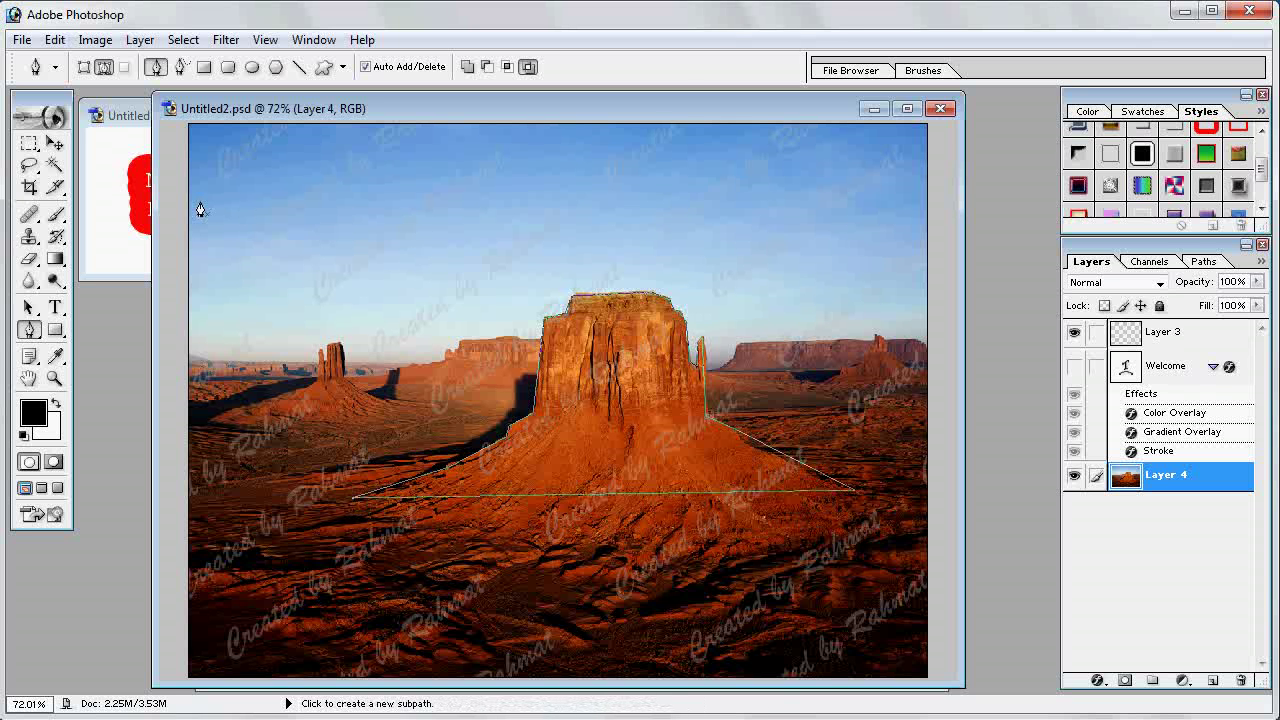
Add anchor points on the mesa path's lower-right slope and drag them to follow it
{"action": "left_click_drag", "start_coordinate": [29, 330], "coordinate": [110, 368]}
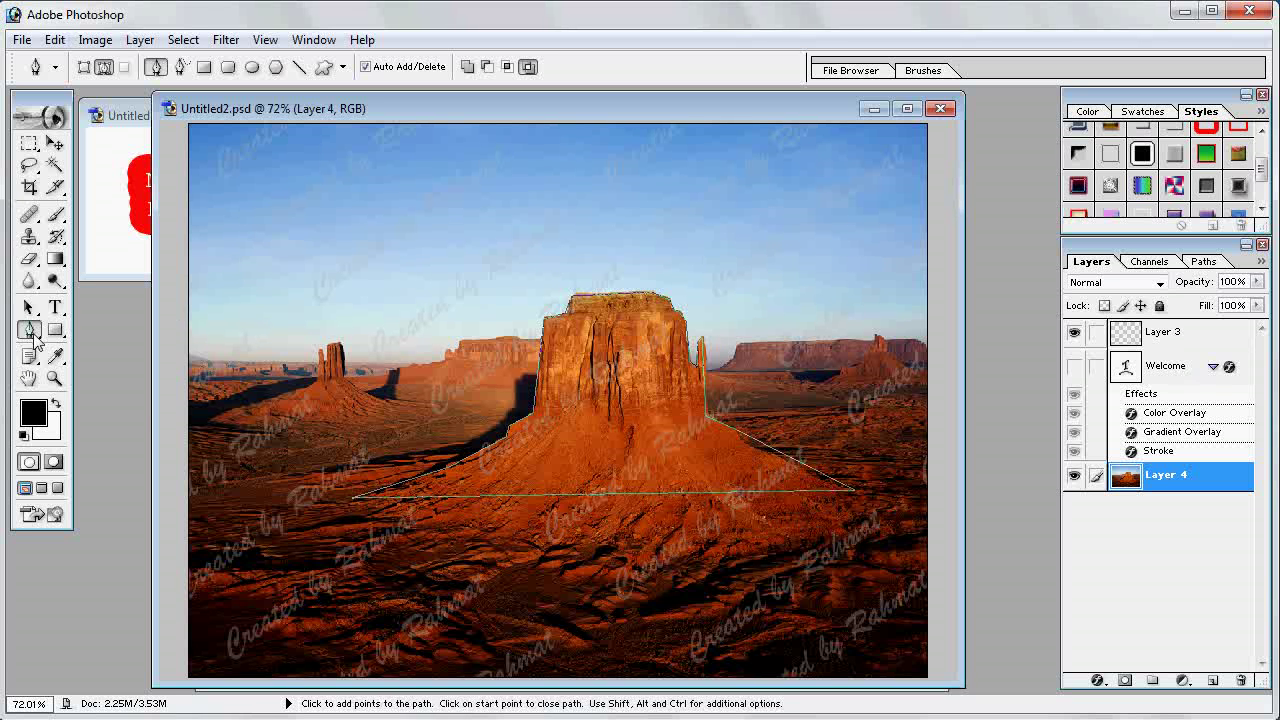
{"action": "left_click", "coordinate": [782, 454]}
{"action": "left_click_drag", "start_coordinate": [782, 462], "coordinate": [795, 466]}
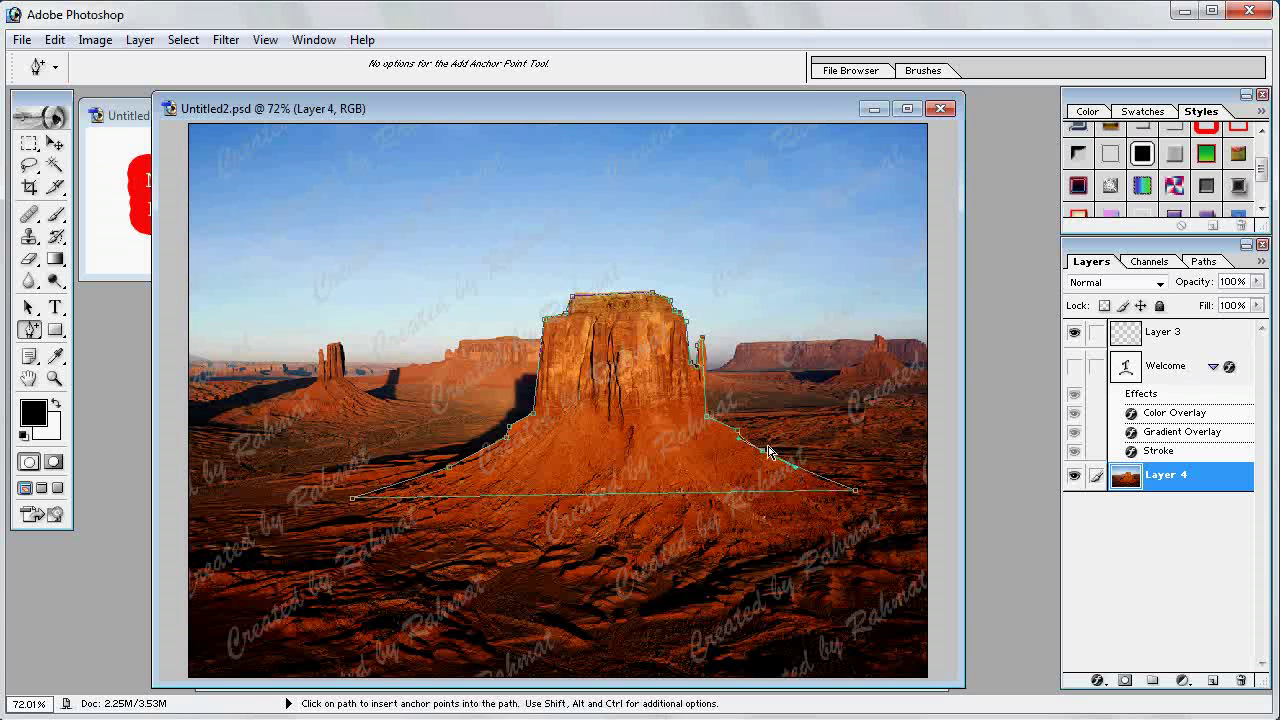
{"action": "left_click_drag", "start_coordinate": [796, 477], "coordinate": [798, 472]}
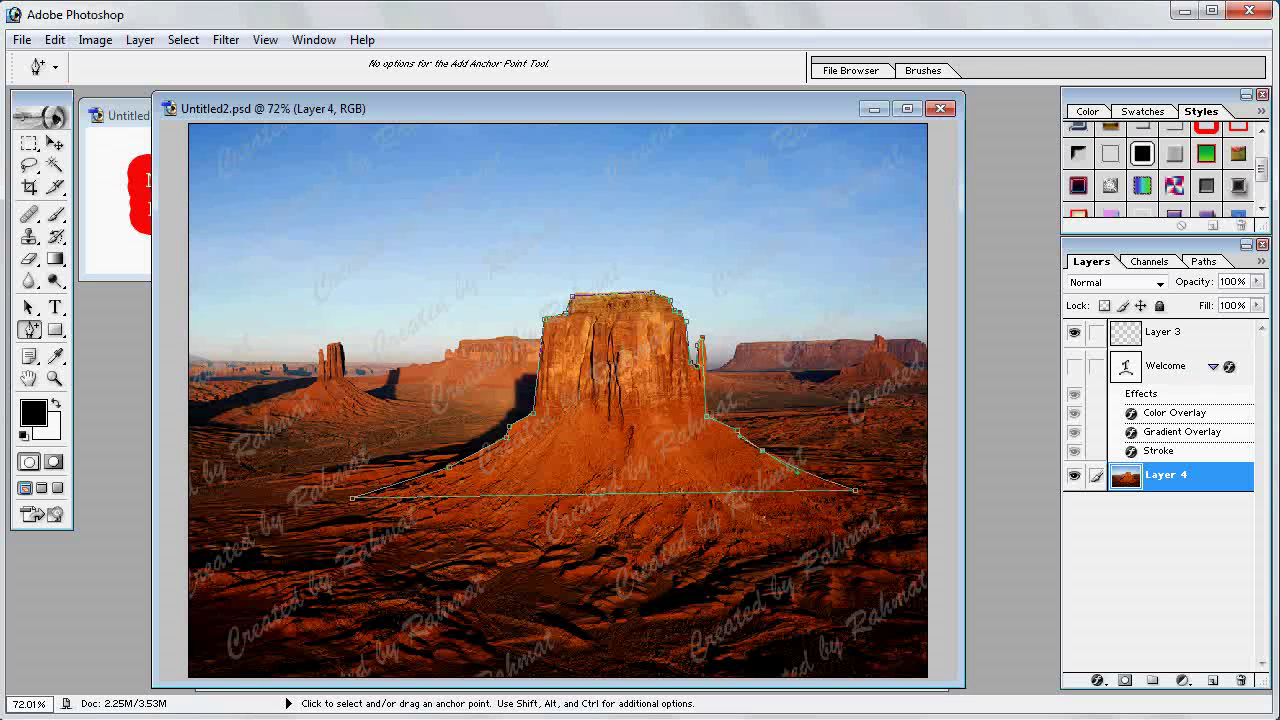
{"action": "mouse_move", "coordinate": [766, 458]}
{"action": "left_mouse_down"}
{"action": "mouse_move", "coordinate": [818, 466]}
{"action": "mouse_move", "coordinate": [818, 480]}
{"action": "left_mouse_up"}
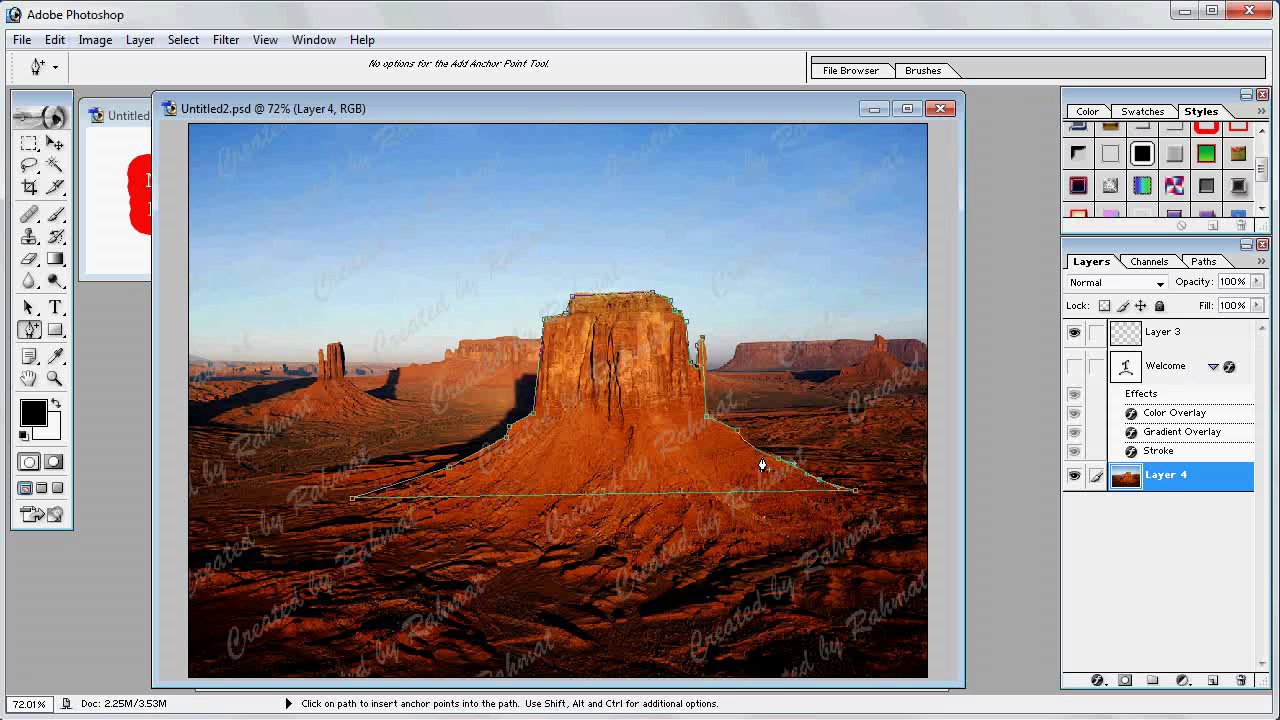
Add and adjust anchor points so the path hugs the rock's right and left edges
{"action": "left_click", "coordinate": [706, 386]}
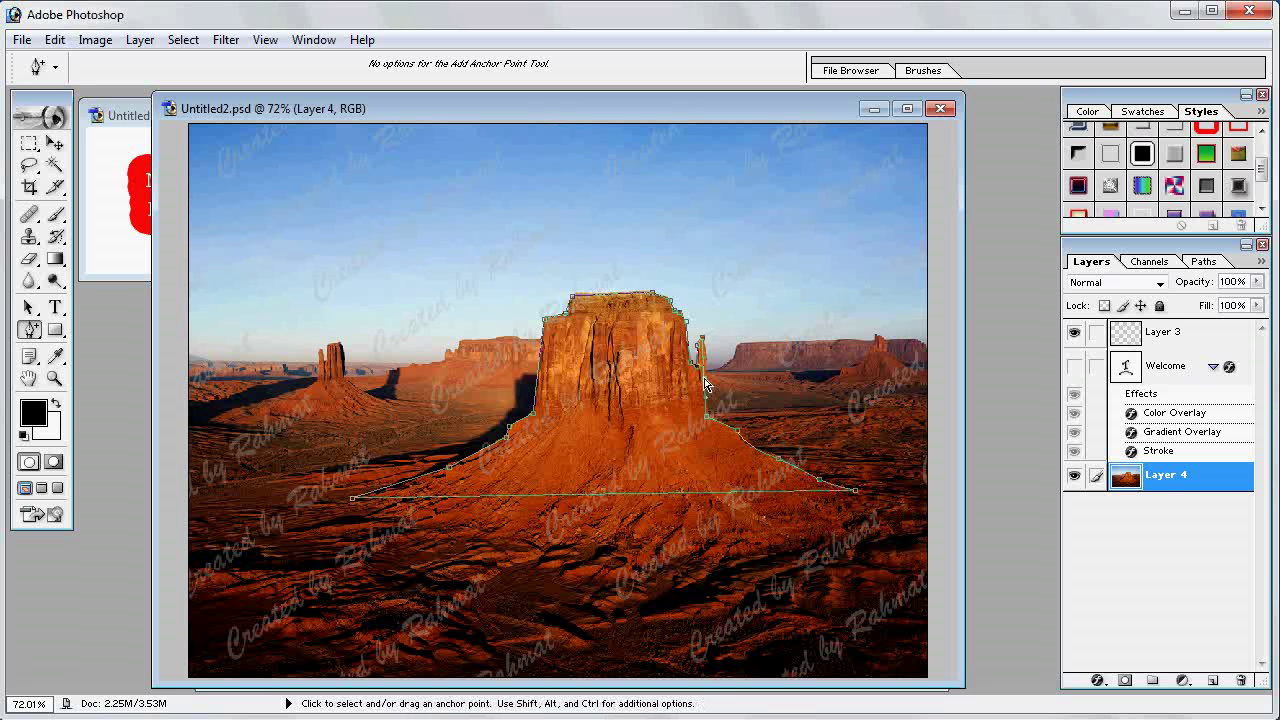
{"action": "left_click_drag", "start_coordinate": [706, 386], "coordinate": [709, 394]}
{"action": "left_click", "coordinate": [538, 396]}
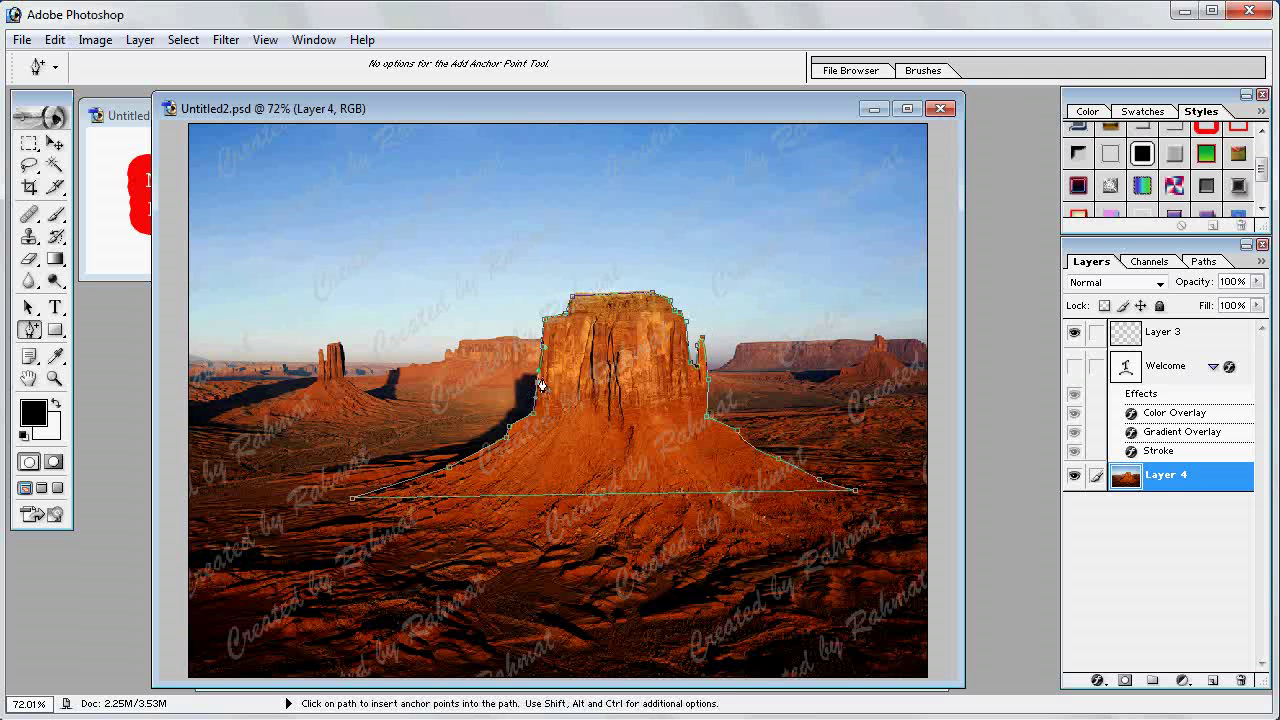
{"action": "left_click", "coordinate": [537, 352]}
{"action": "left_click", "coordinate": [118, 264]}
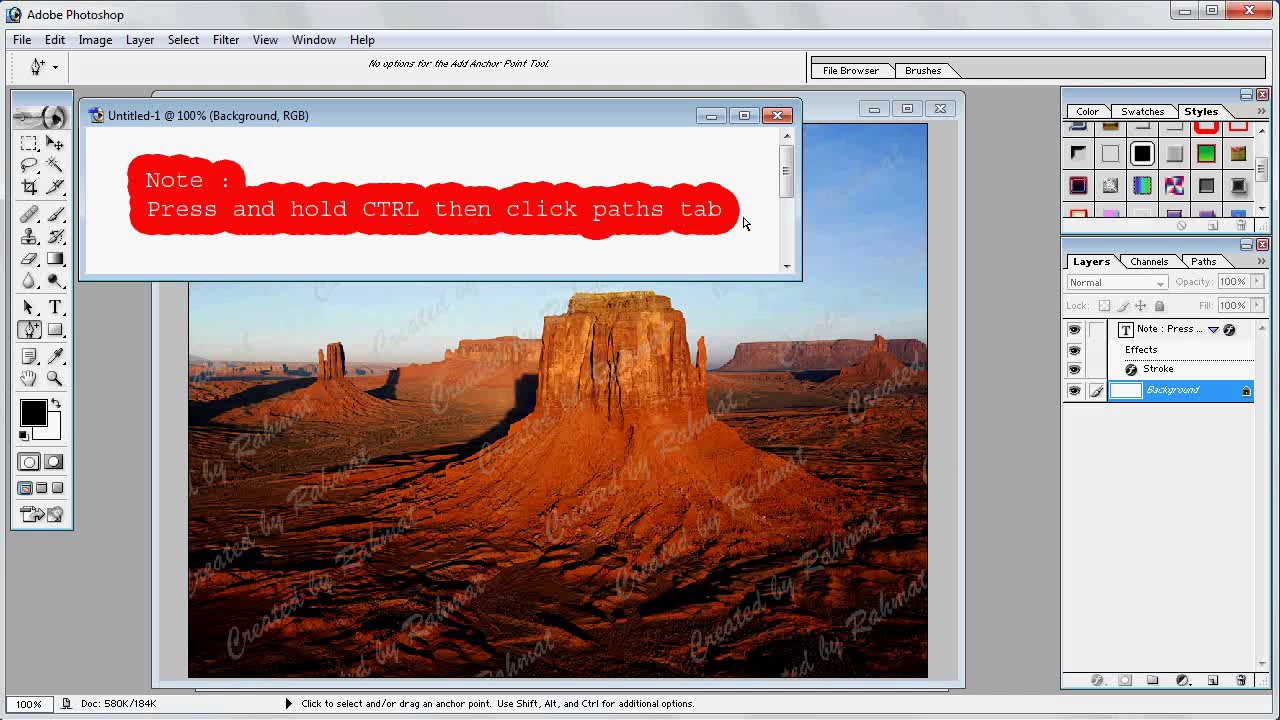
{"action": "left_click", "coordinate": [942, 226]}
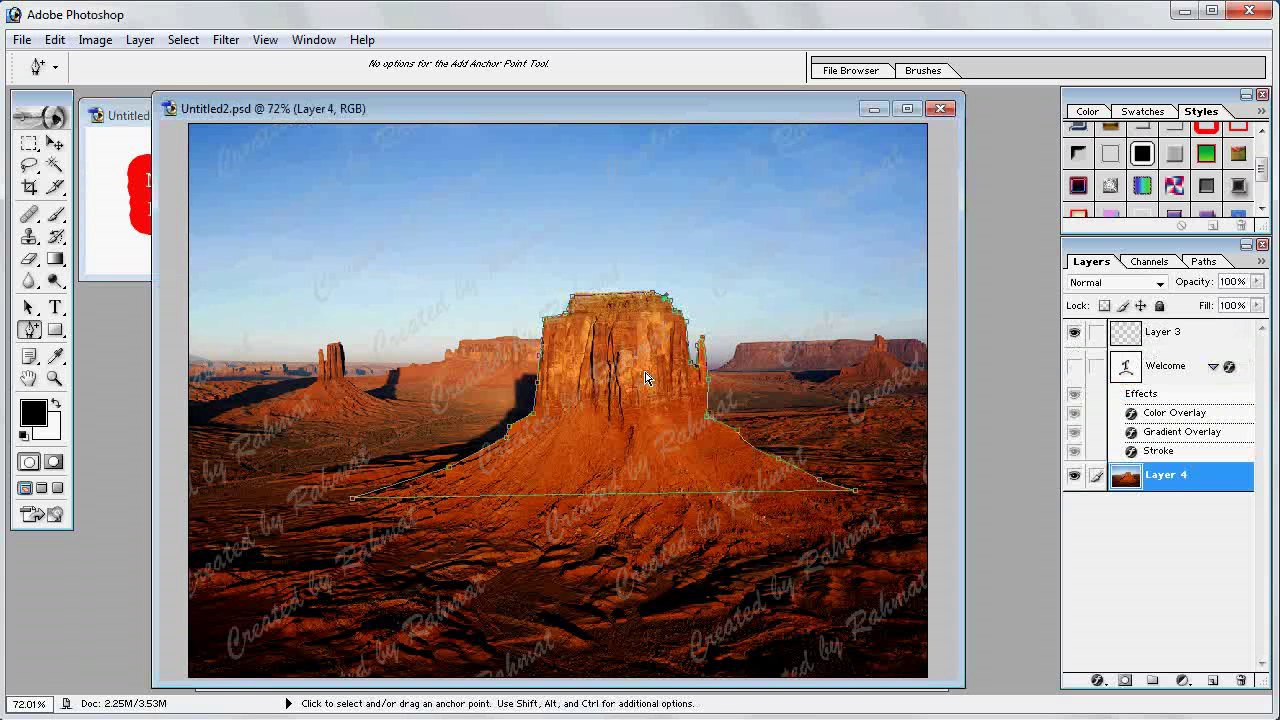
Load the mesa Work Path as a selection and copy it
{"action": "left_click", "coordinate": [1205, 264]}
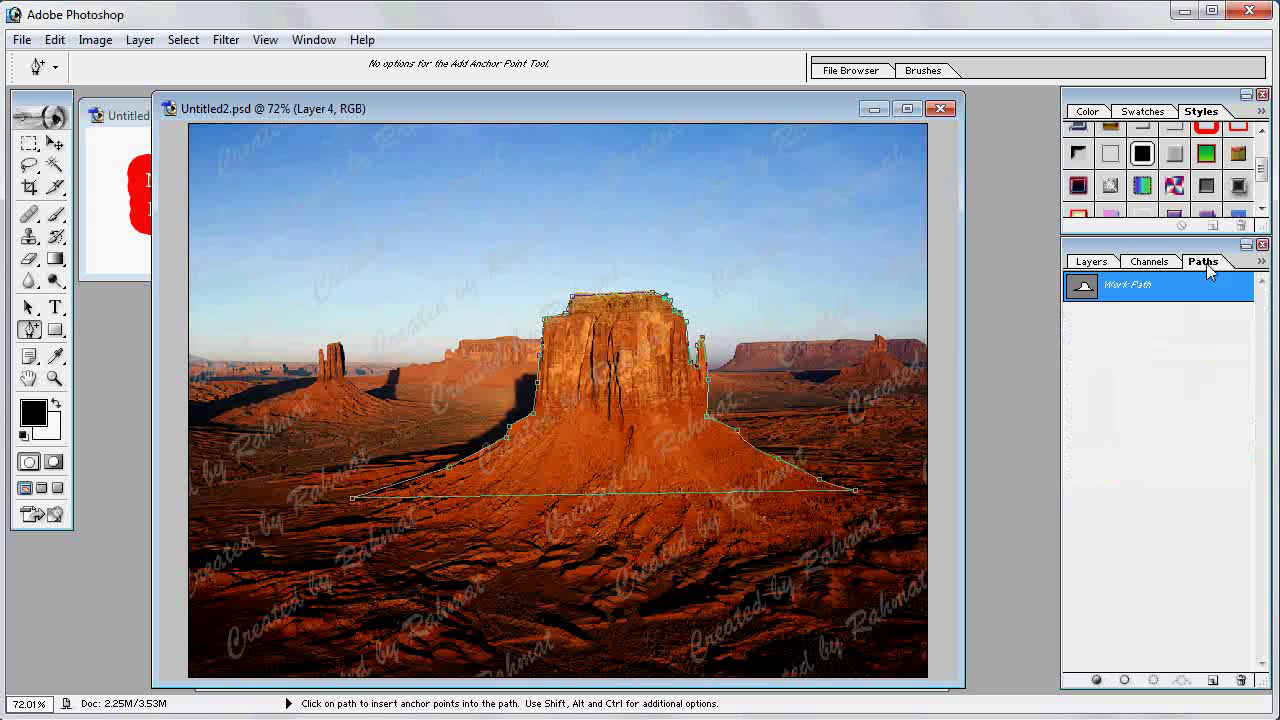
{"action": "left_click", "coordinate": [1083, 287], "text": "ctrl"}
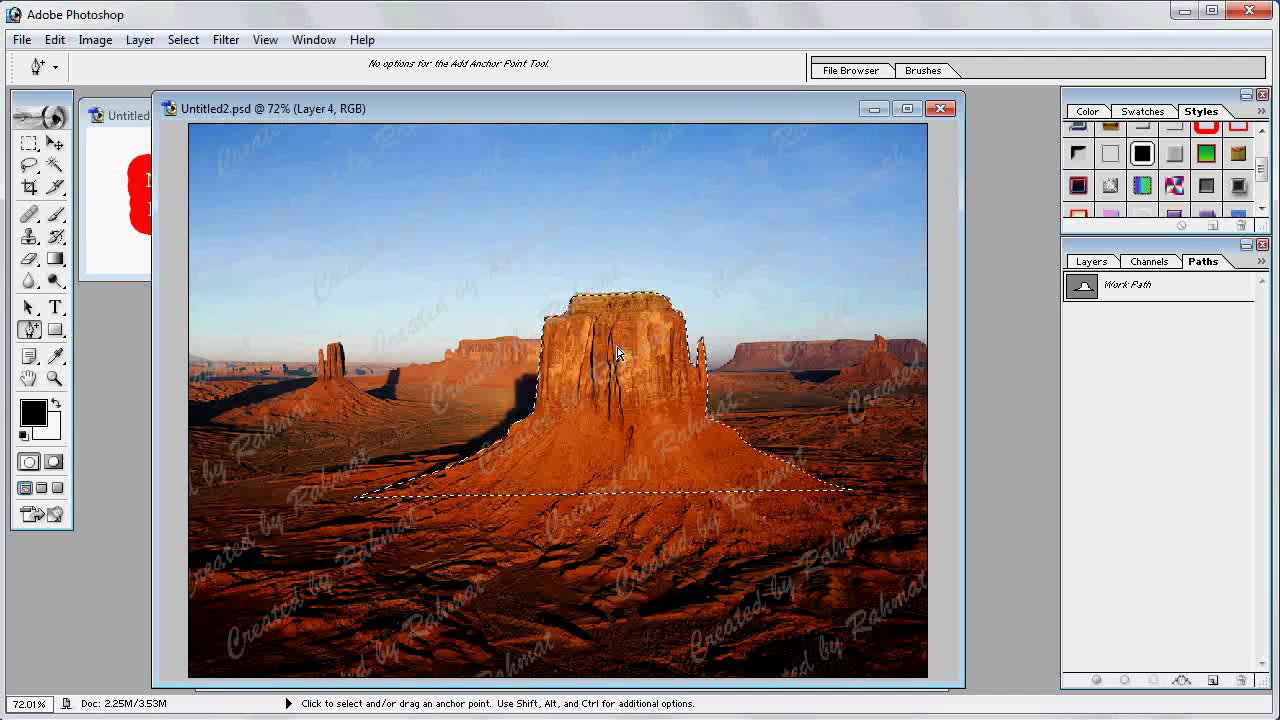
{"action": "left_click", "coordinate": [55, 40]}
{"action": "left_click", "coordinate": [82, 192]}
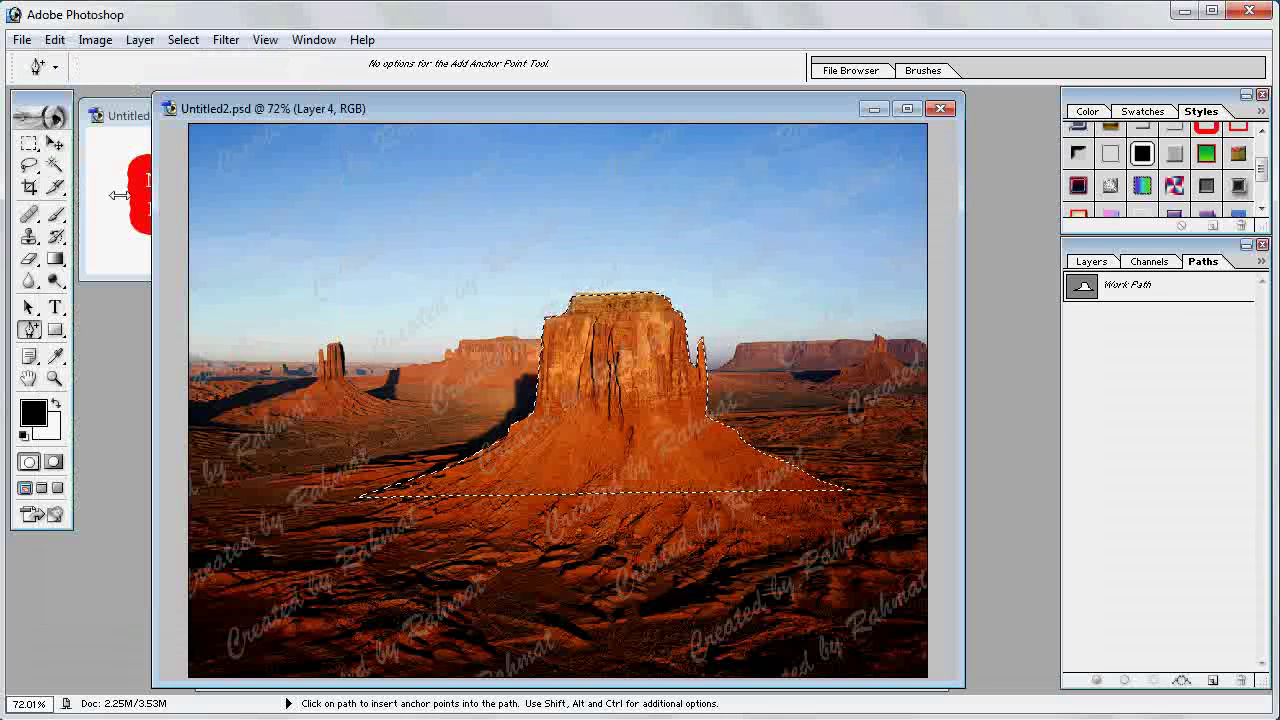
{"action": "left_click", "coordinate": [1091, 262]}
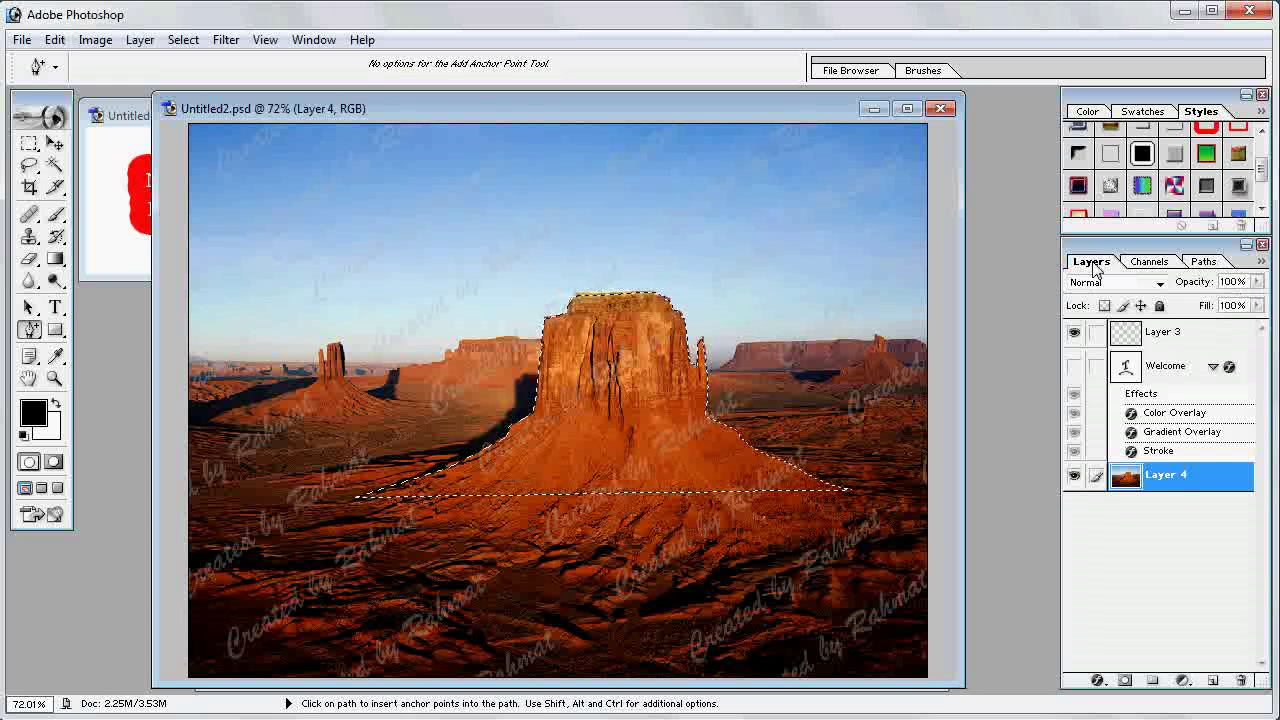
Paste the mesa onto a new Layer 5, toggling Layer 4's visibility to check the cutout
{"action": "left_click", "coordinate": [1213, 682]}
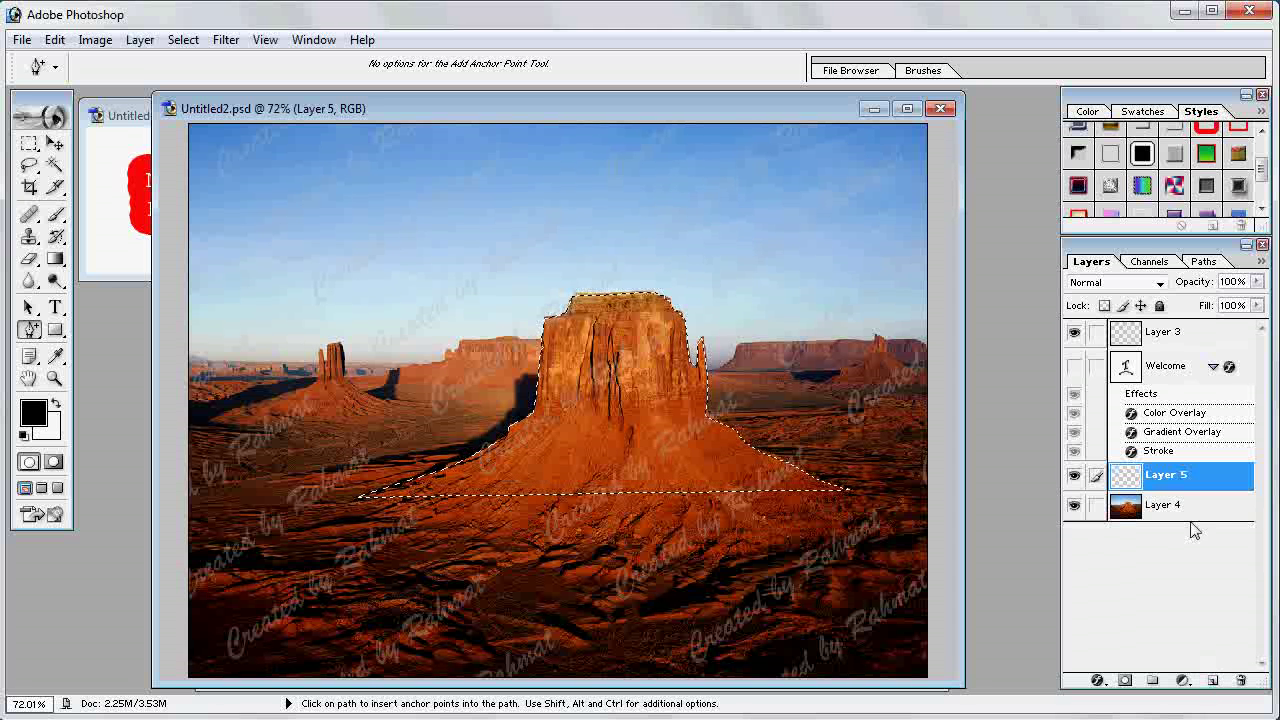
{"action": "left_click", "coordinate": [58, 42]}
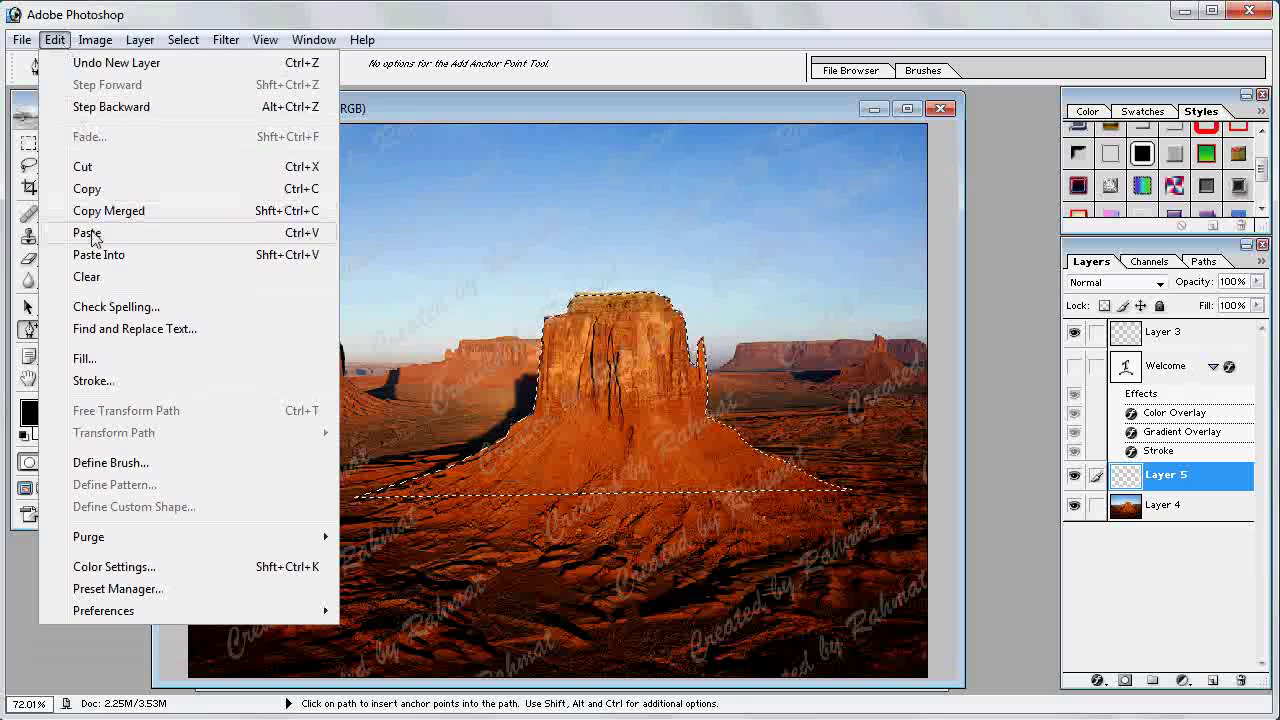
{"action": "left_click", "coordinate": [96, 238]}
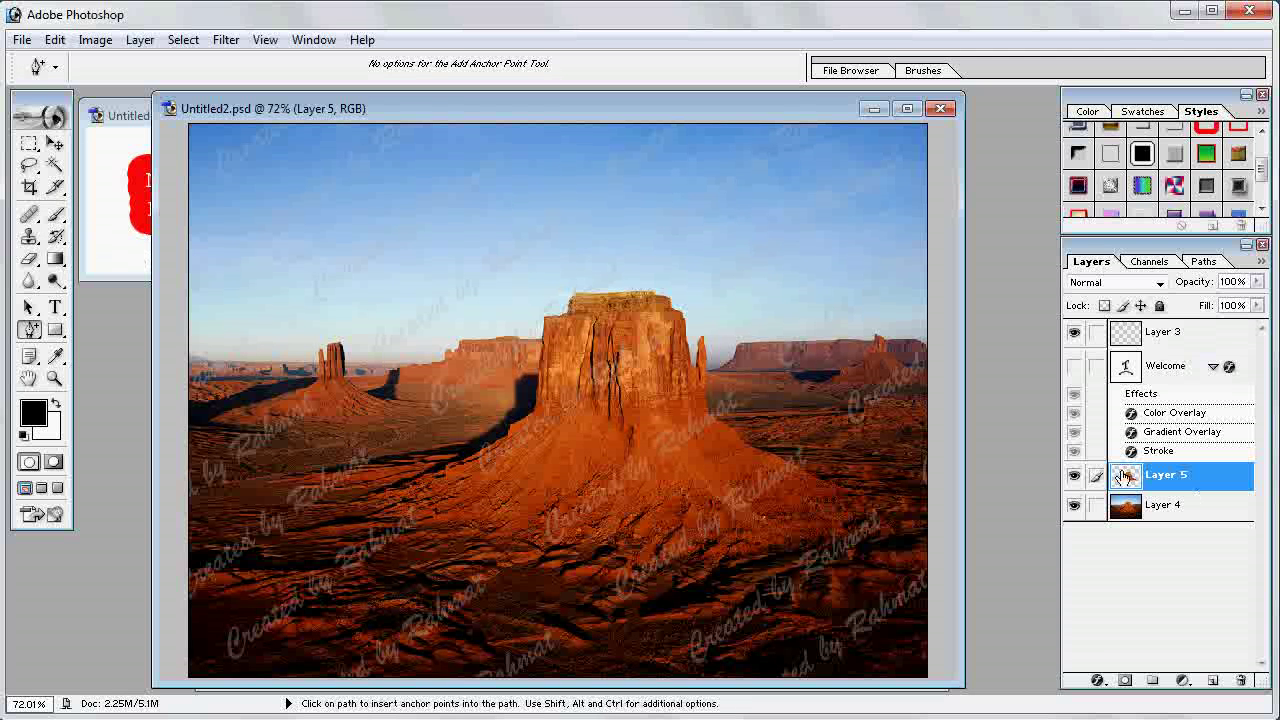
{"action": "left_click", "coordinate": [1074, 506]}
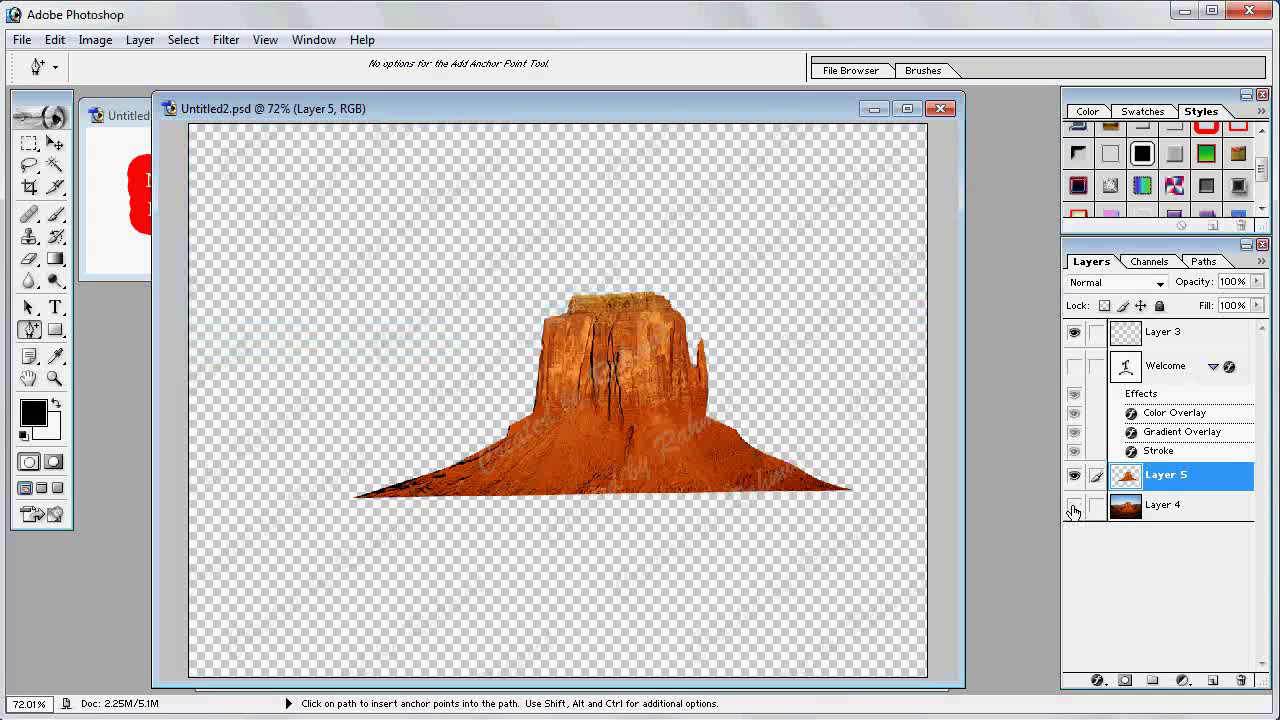
{"action": "left_click", "coordinate": [1073, 509]}
{"action": "left_click", "coordinate": [1073, 509]}
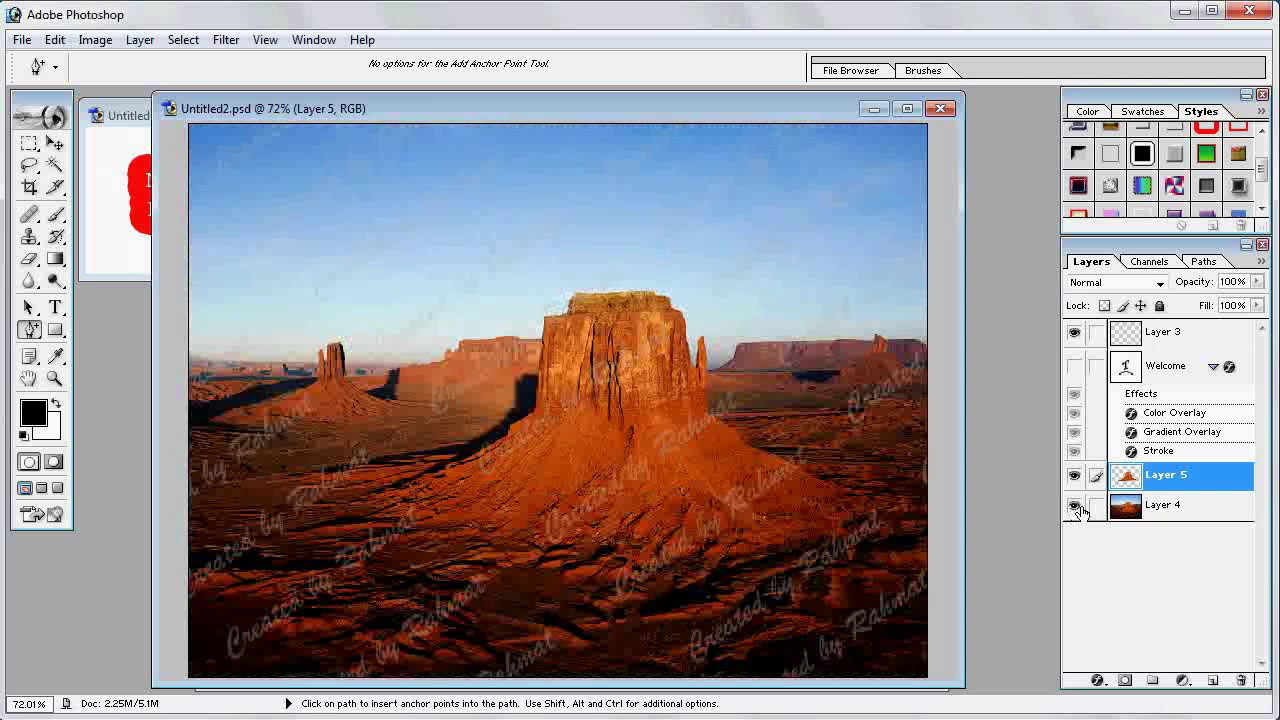
Show the Welcome layer, move it below Layer 5, and nudge the text slightly left
{"action": "left_click", "coordinate": [1166, 368]}
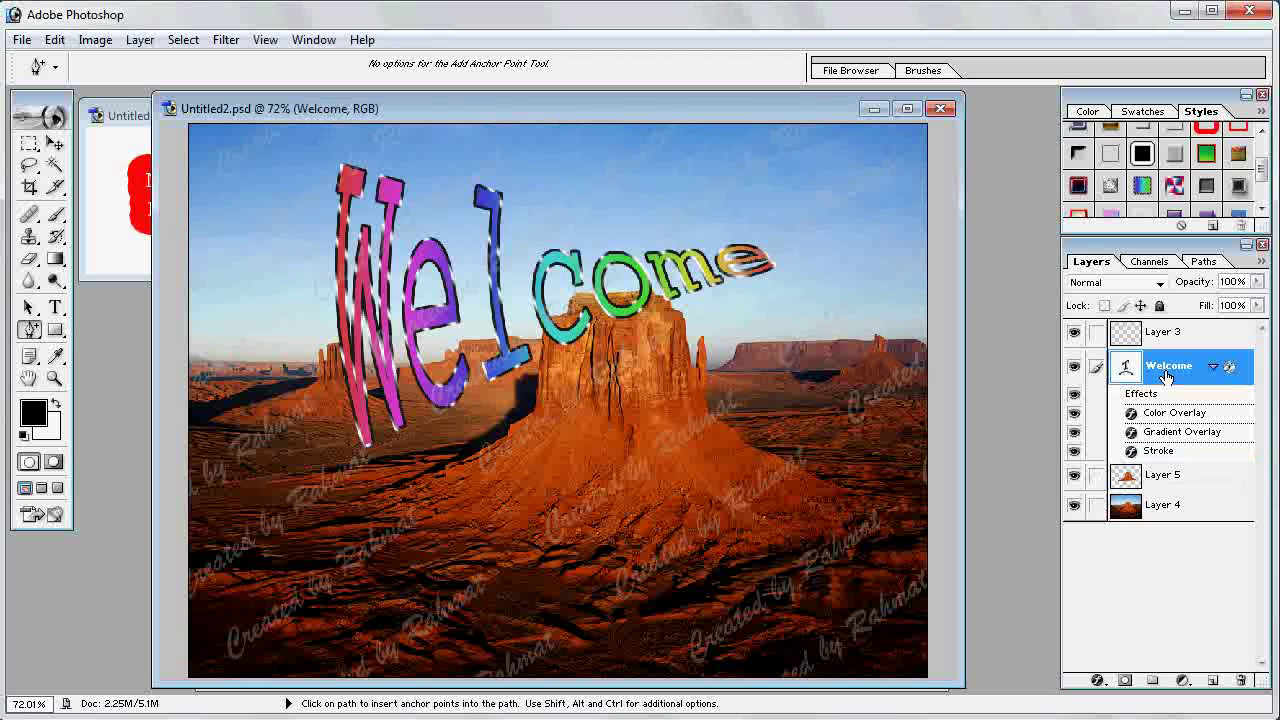
{"action": "left_click_drag", "start_coordinate": [1170, 370], "coordinate": [1168, 490]}
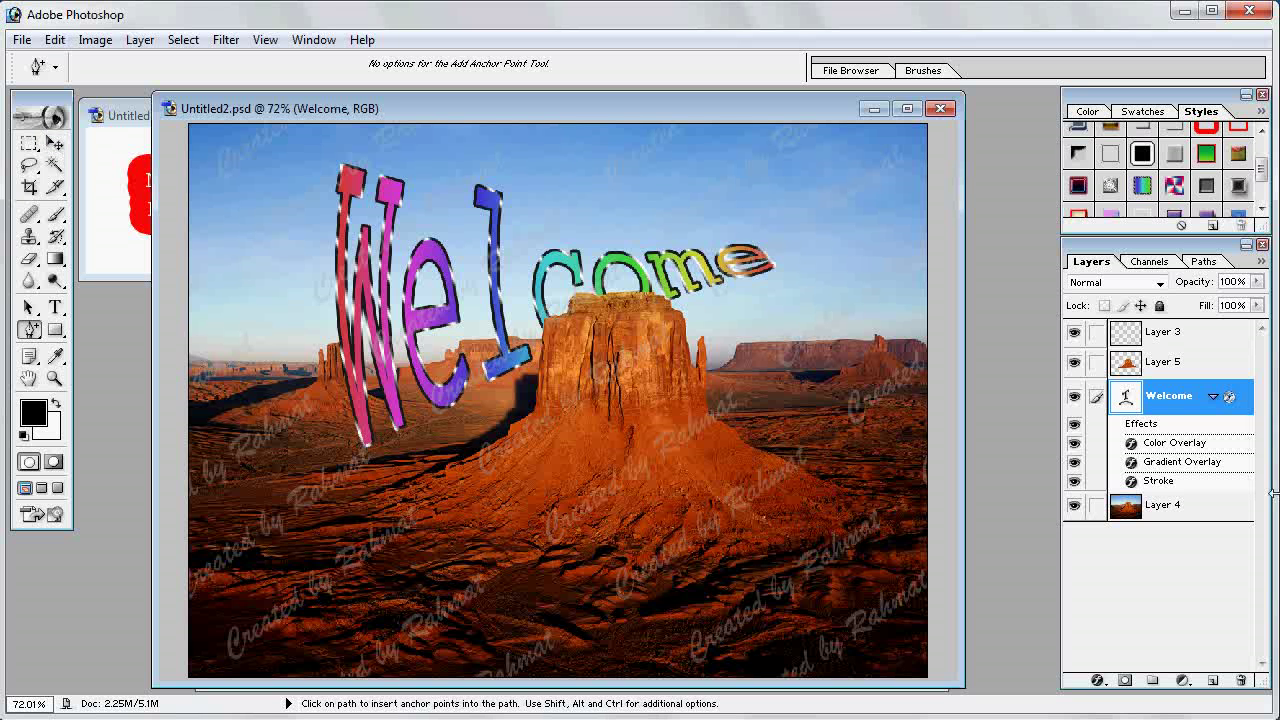
{"action": "left_click", "coordinate": [55, 143]}
{"action": "mouse_move", "coordinate": [503, 273]}
{"action": "left_mouse_down"}
{"action": "mouse_move", "coordinate": [487, 279]}
{"action": "mouse_move", "coordinate": [498, 272]}
{"action": "left_mouse_up"}
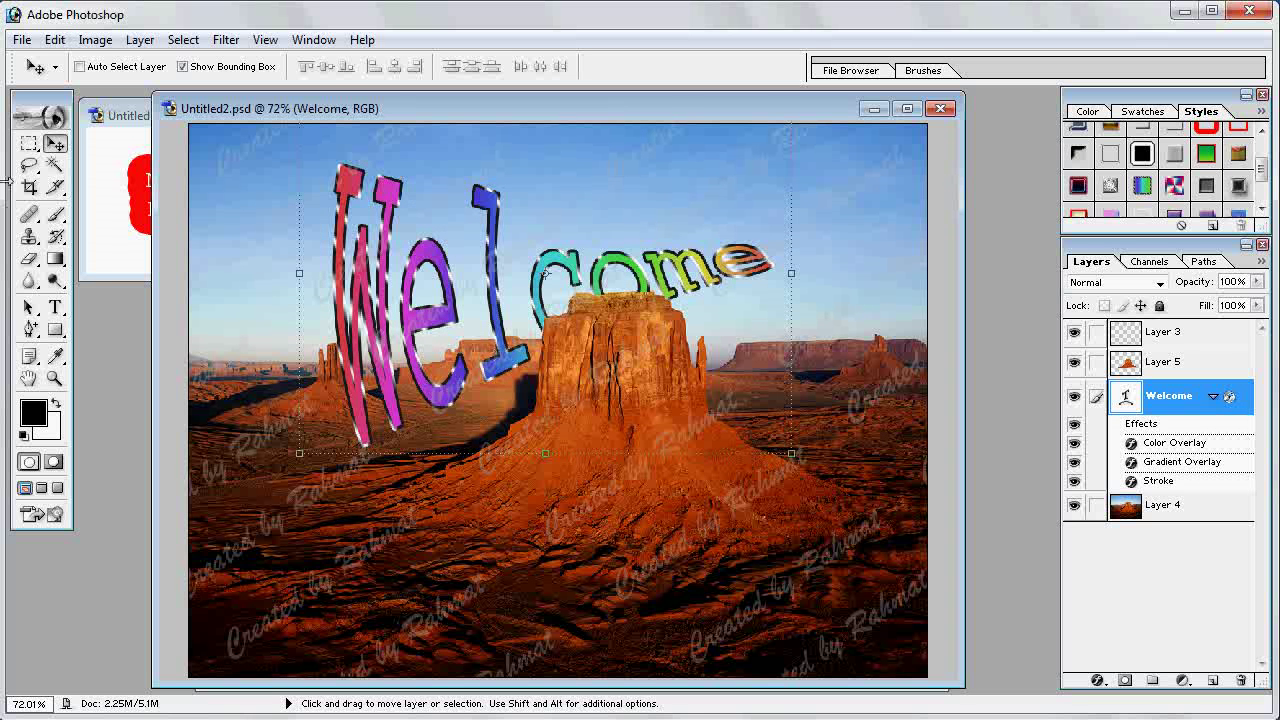
{"action": "left_click", "coordinate": [29, 143]}
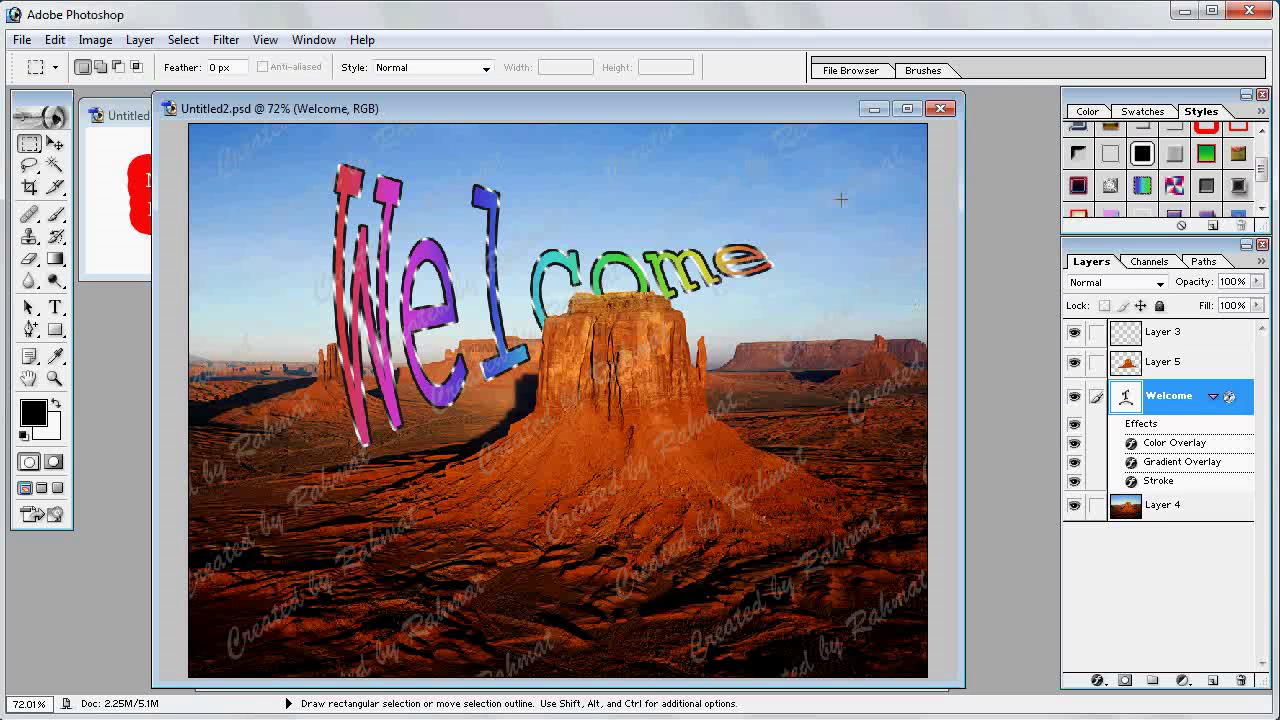